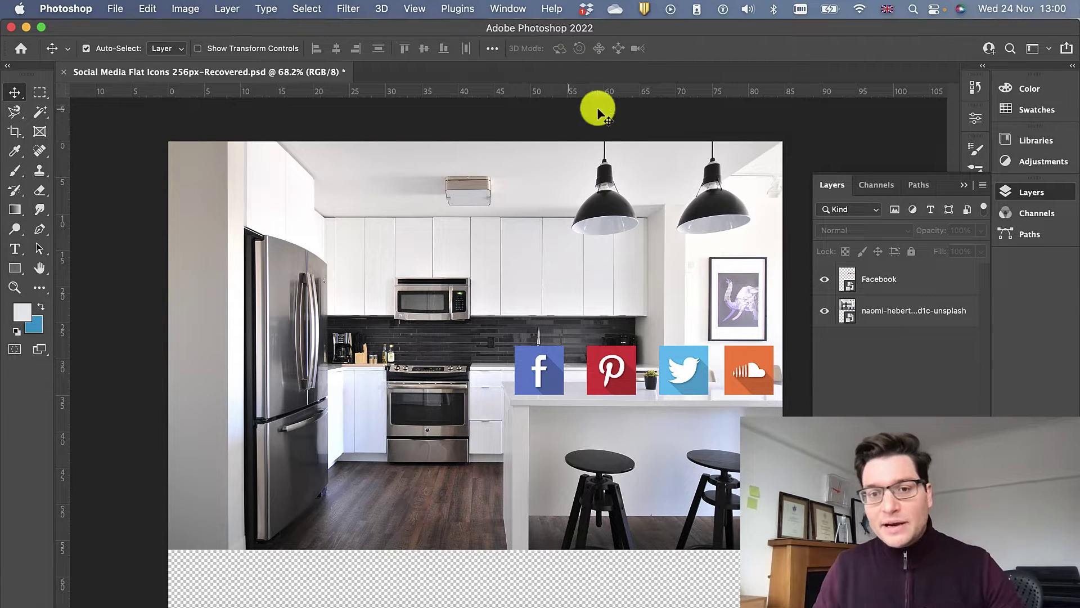
# Zoom in on the icon row and select the Facebook layer.
pyautogui.scroll(3, 612, 368)
pyautogui.hscroll(5, 585, 339)
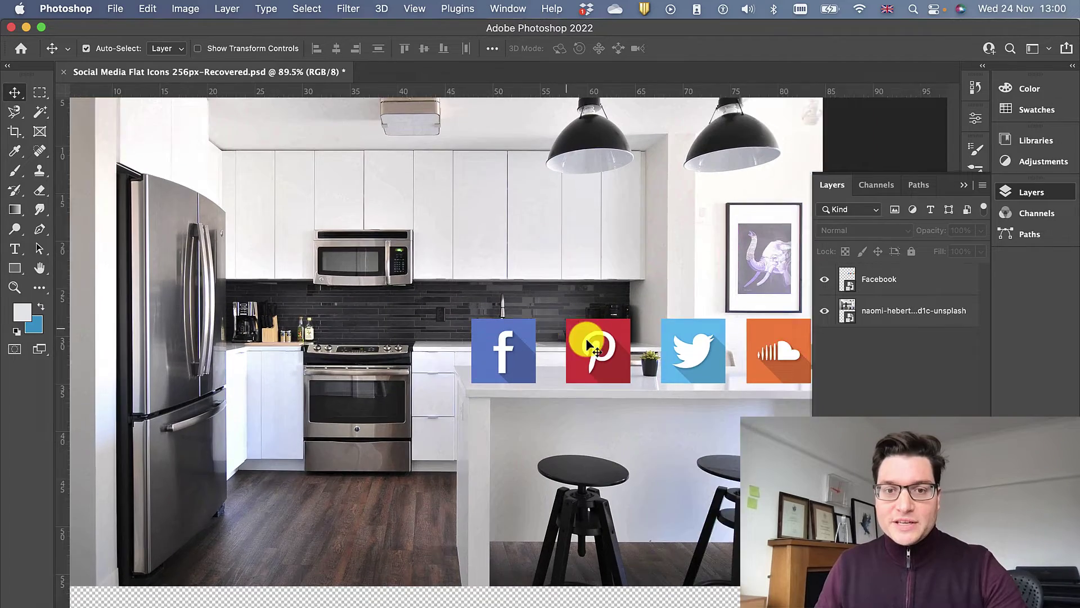
pyautogui.hscroll(-4, 585, 339)
pyautogui.scroll(2, 582, 337)
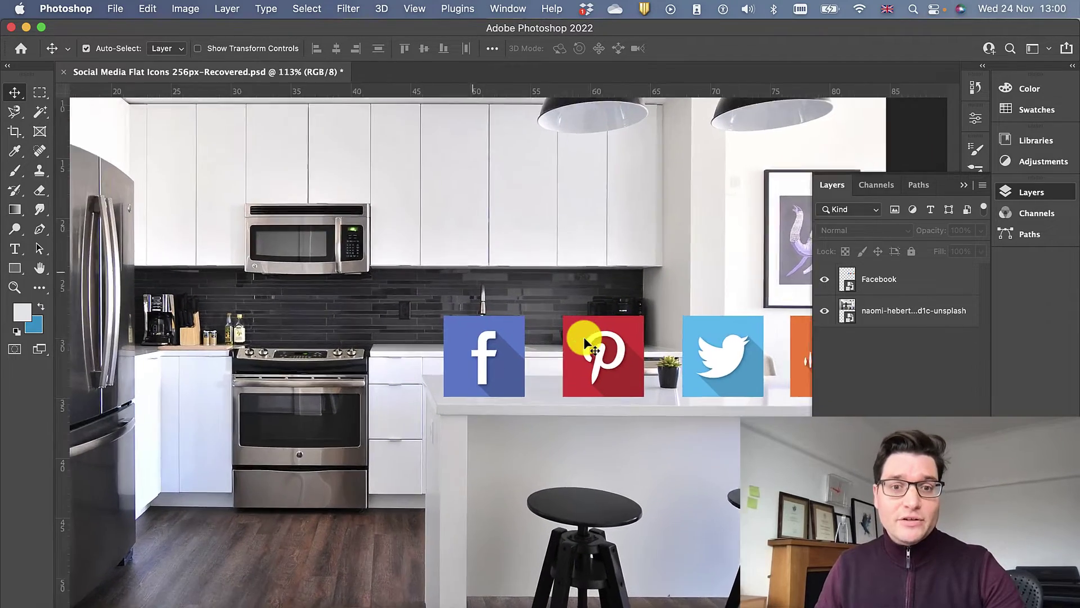
pyautogui.hscroll(4, 582, 337)
pyautogui.scroll(-2, 519, 333)
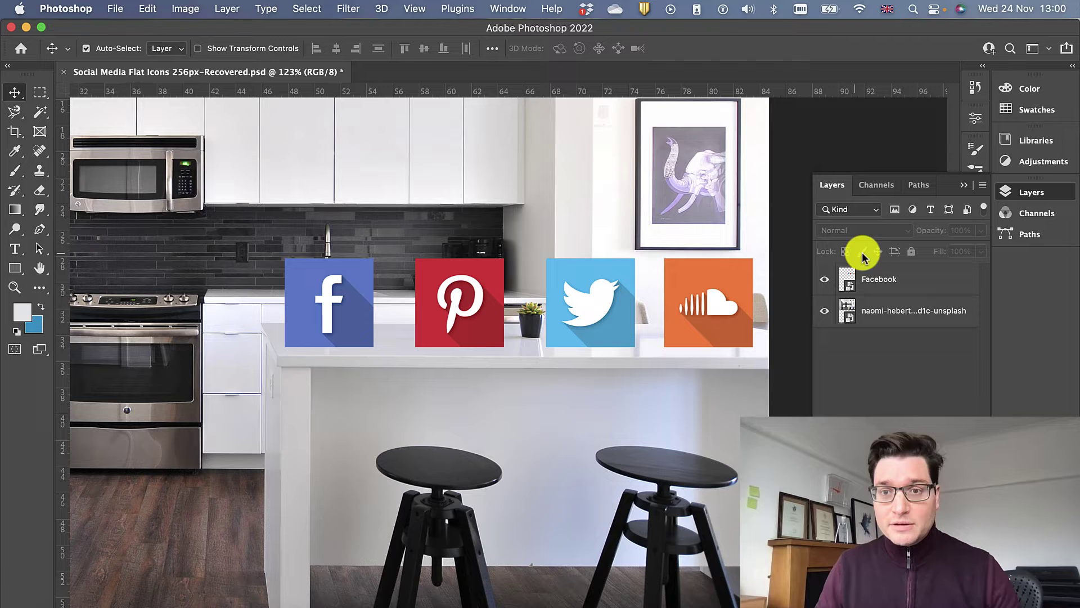
pyautogui.click(878, 277)
# Open and cancel Layer Style for Facebook, then reselect the Facebook layer.
pyautogui.doubleClick(856, 283)
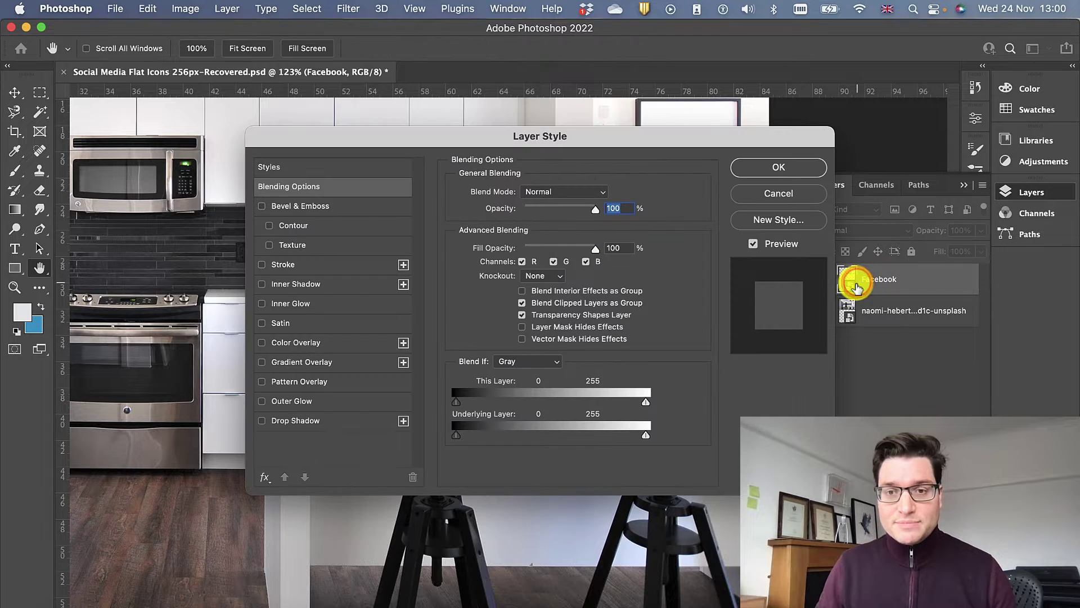
pyautogui.click(781, 200)
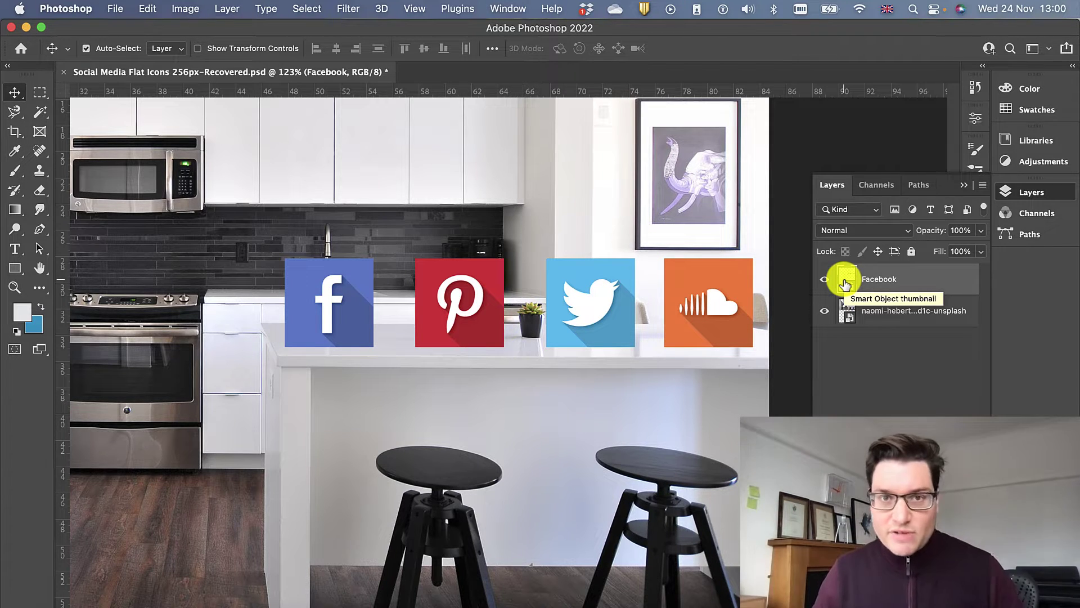
pyautogui.click(859, 353)
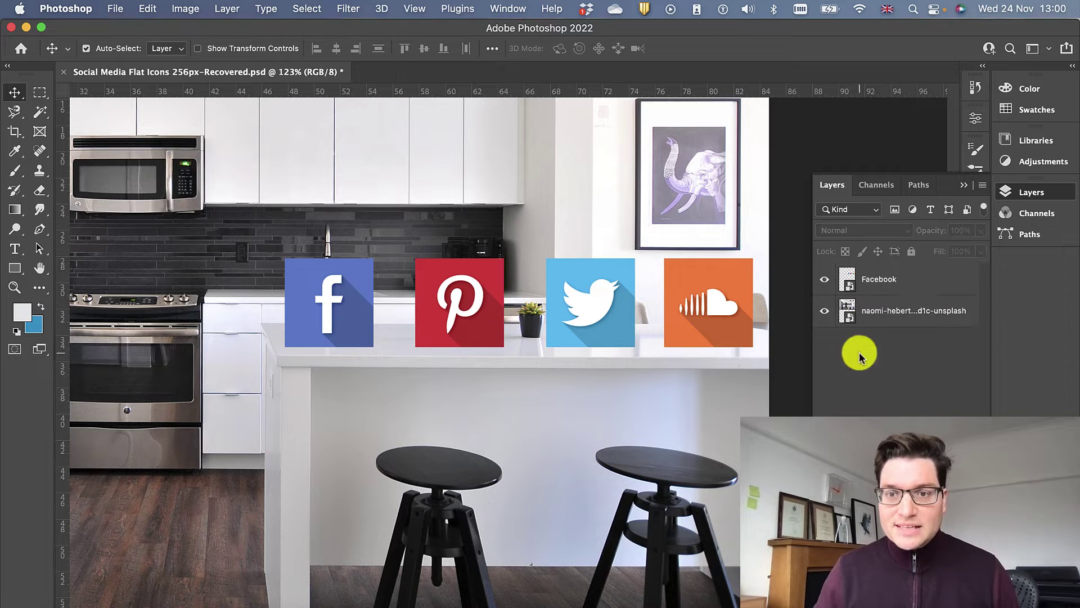
pyautogui.click(876, 282)
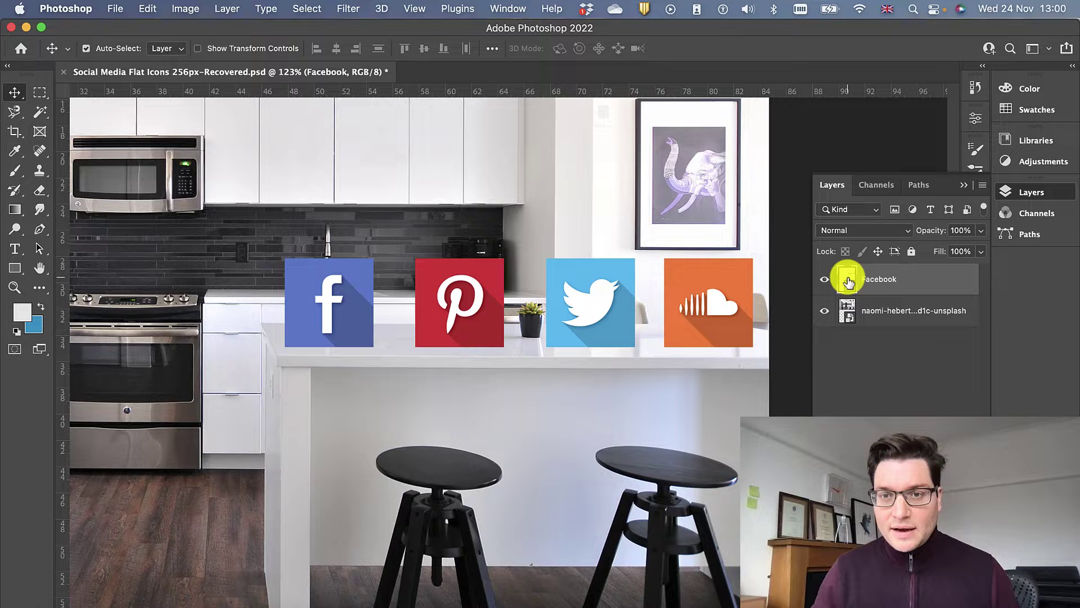
# Duplicate the Facebook layer, hide the Facebook copy, and keep the original active.
pyautogui.moveTo(848, 281); pyautogui.dragTo(939, 417)
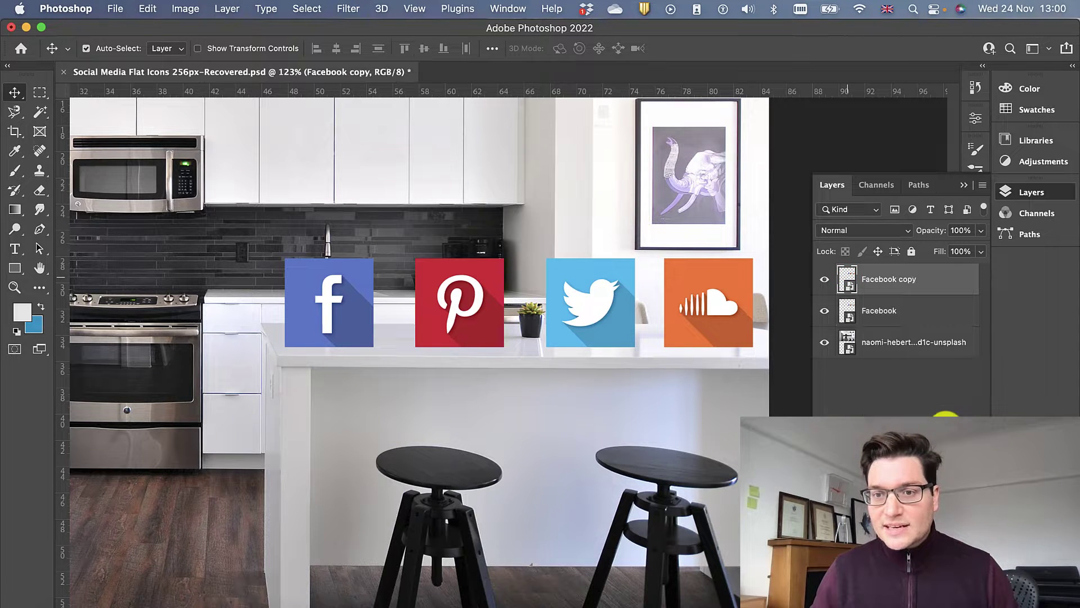
pyautogui.click(825, 280)
pyautogui.click(886, 309)
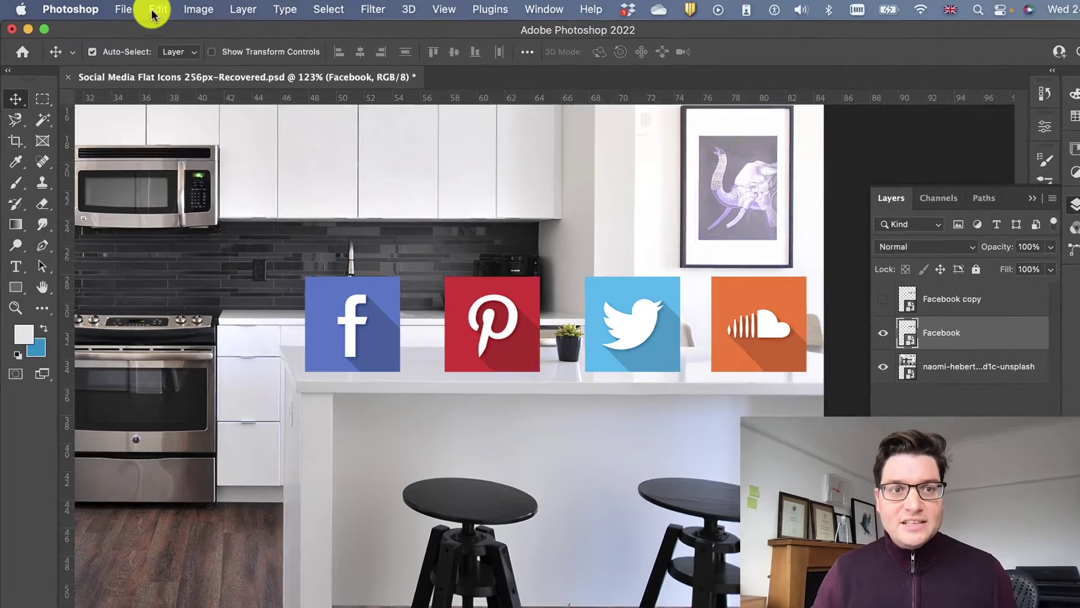
# Start a Perspective Warp with a layout grid framing all four icons.
pyautogui.click(147, 8)
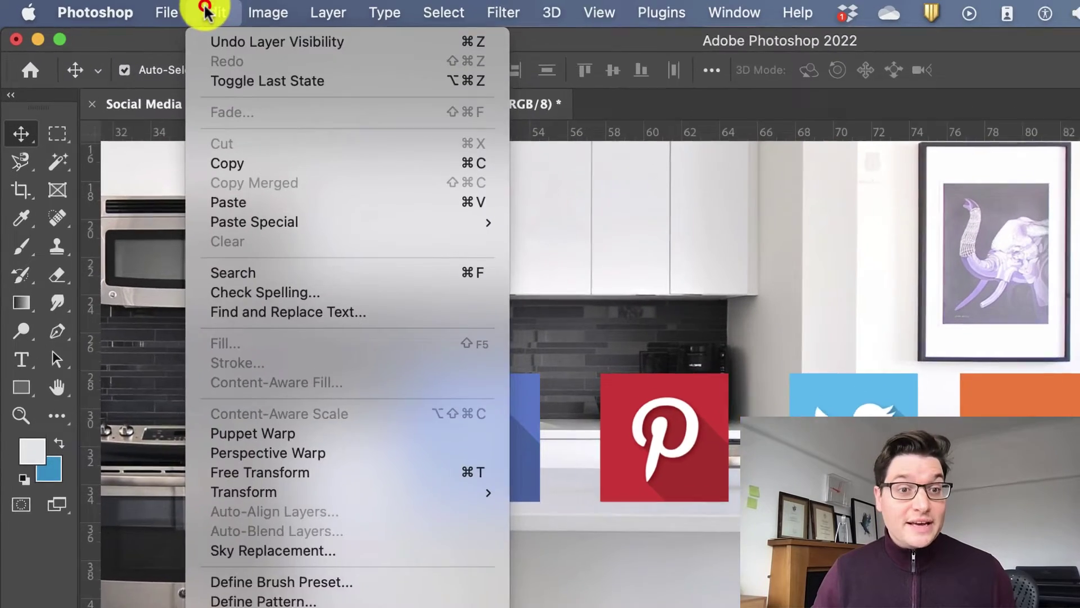
pyautogui.moveTo(225, 10)
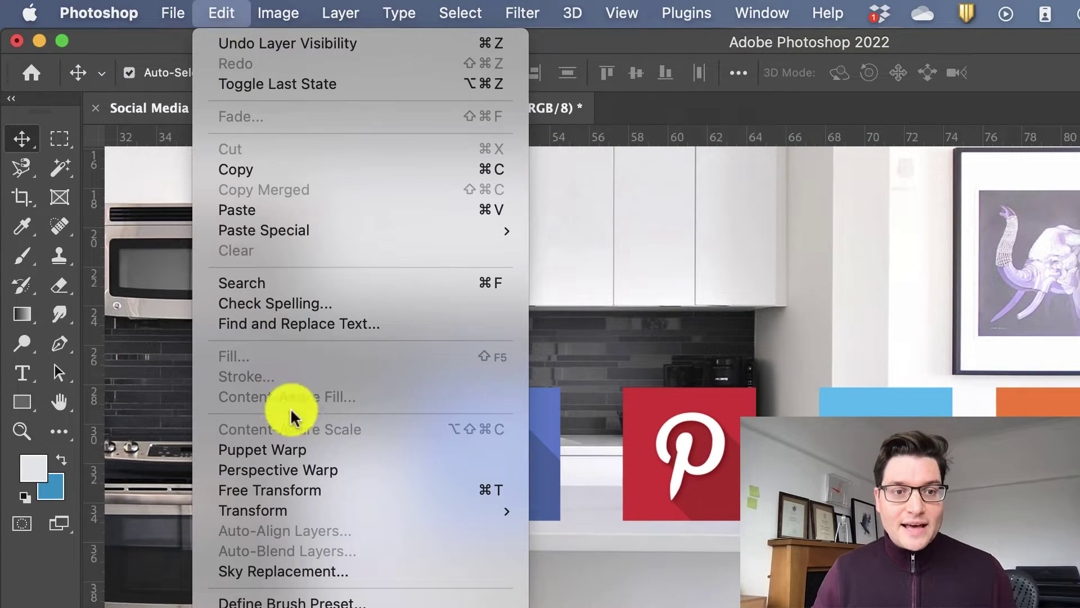
pyautogui.click(386, 469)
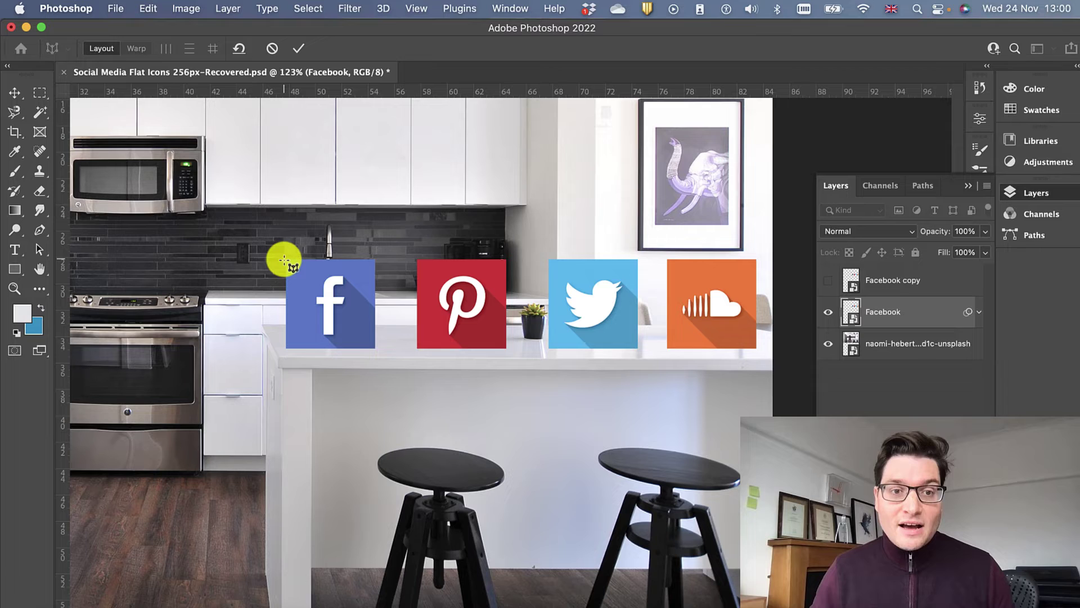
pyautogui.moveTo(284, 257); pyautogui.dragTo(752, 346)
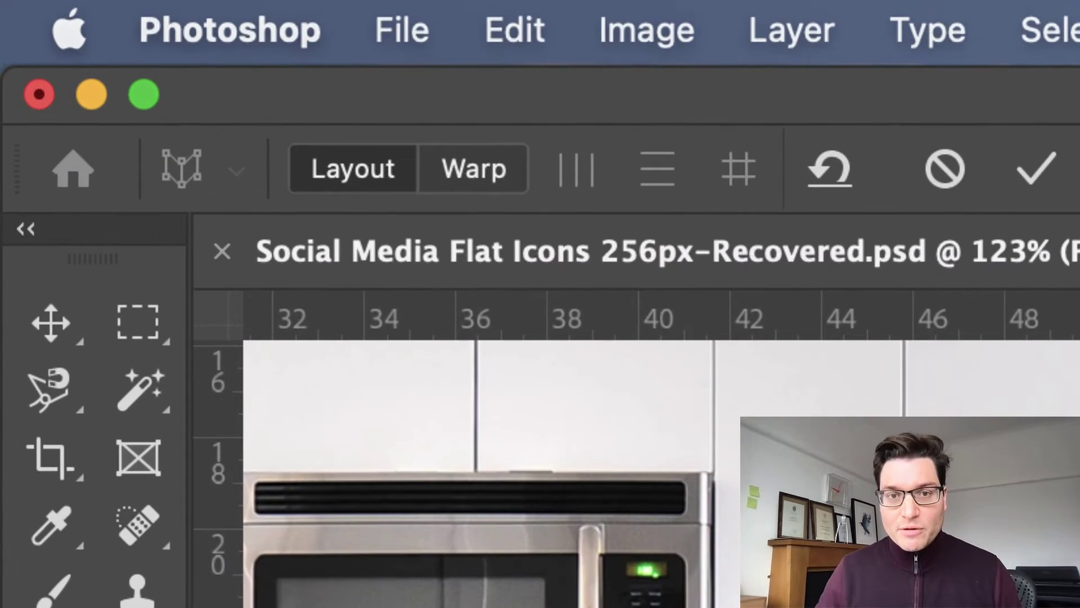
# In Warp mode, pull the strip's left and right corners down onto the counter.
pyautogui.click(380, 142)
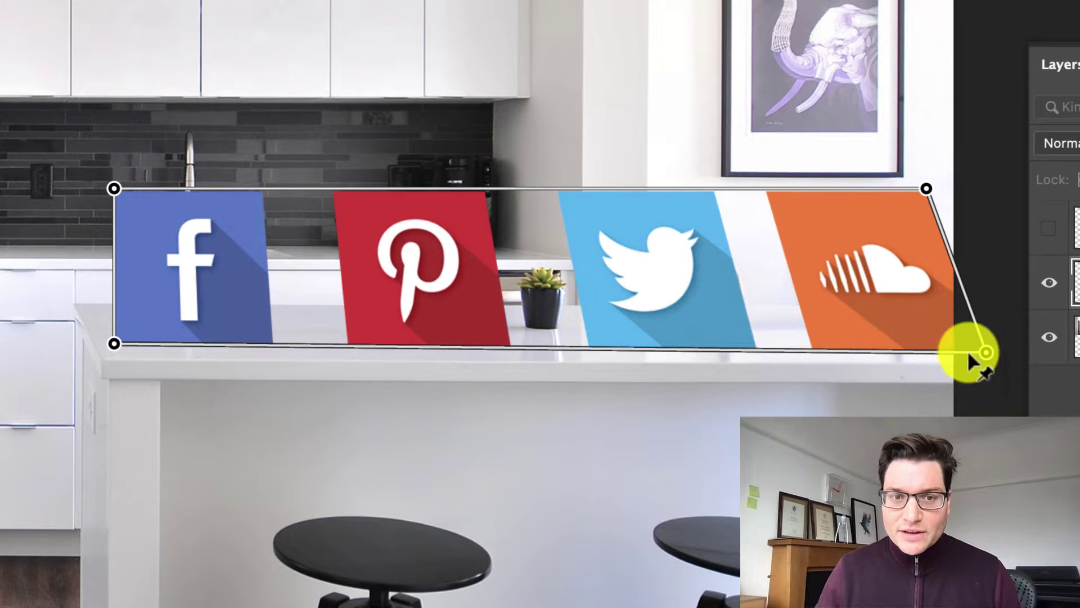
pyautogui.moveTo(110, 184); pyautogui.dragTo(85, 316)
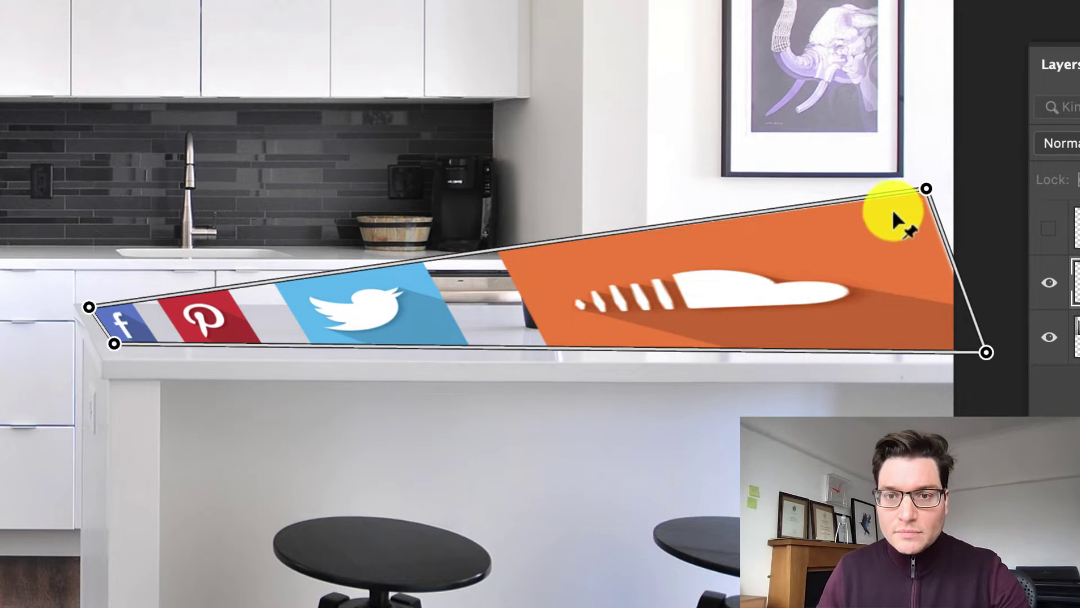
pyautogui.moveTo(920, 187); pyautogui.dragTo(868, 319)
pyautogui.hotkey('ctrl', '+')
pyautogui.hotkey('ctrl', '+')
pyautogui.hscroll(10, 886, 299)
pyautogui.scroll(-2, 886, 299)
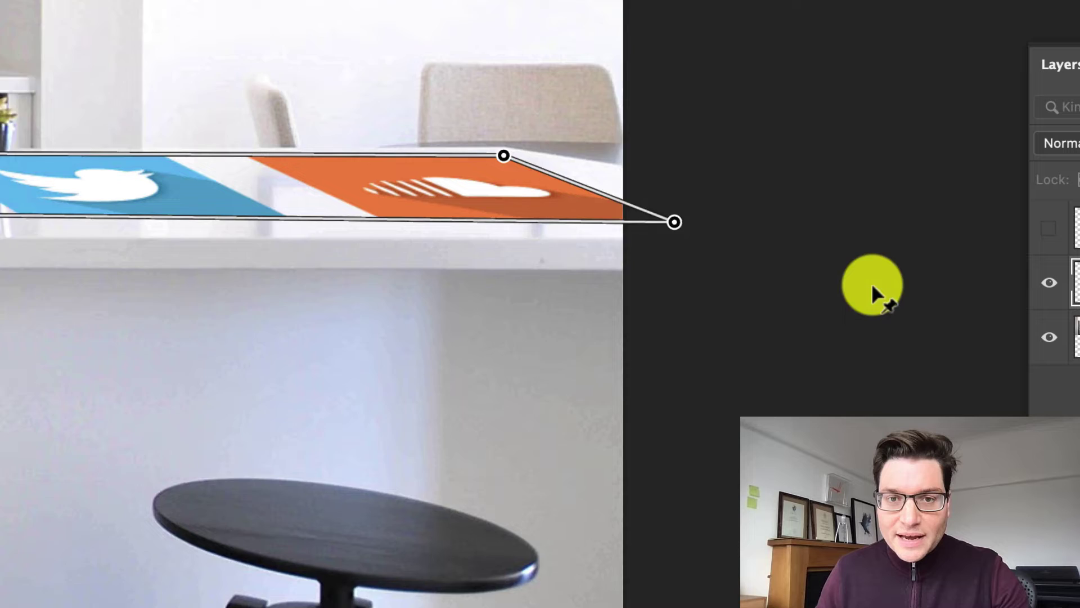
pyautogui.hscroll(-5, 660, 193)
pyautogui.scroll(2, 619, 180)
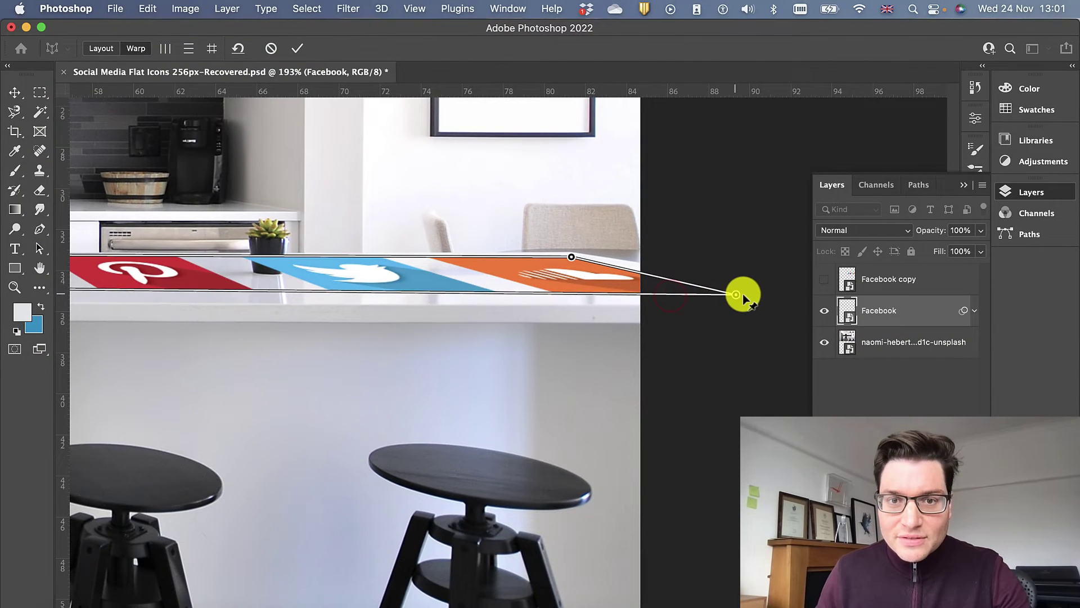
pyautogui.moveTo(748, 296); pyautogui.dragTo(755, 293)
# Fine-tune each corner pin along the counter's front and back edges.
pyautogui.hscroll(-10, 572, 265)
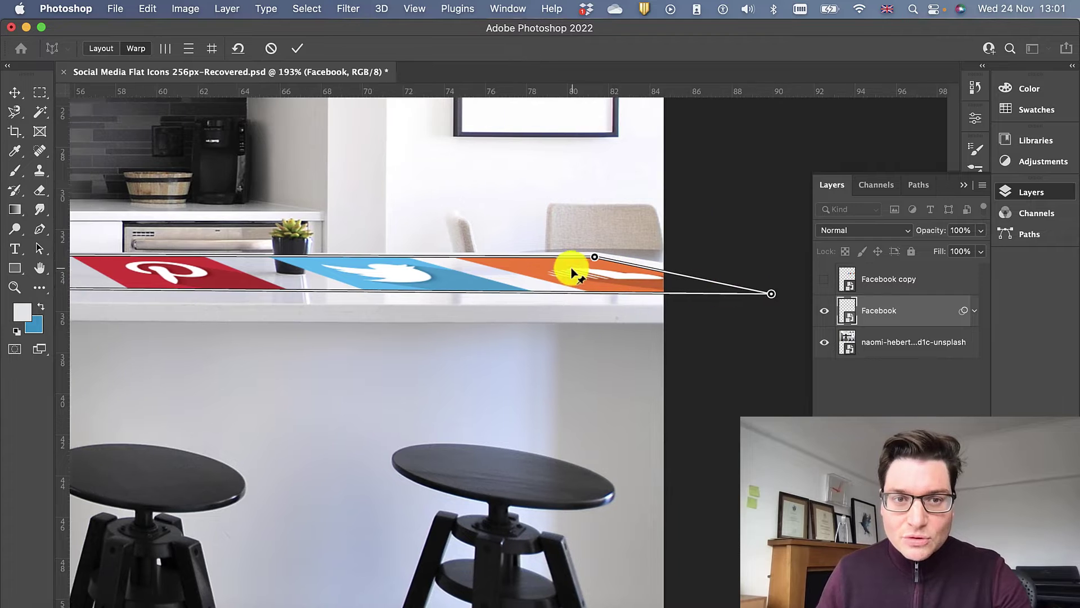
pyautogui.hscroll(-5, 566, 270)
pyautogui.scroll(1, 566, 270)
pyautogui.hscroll(2, 514, 272)
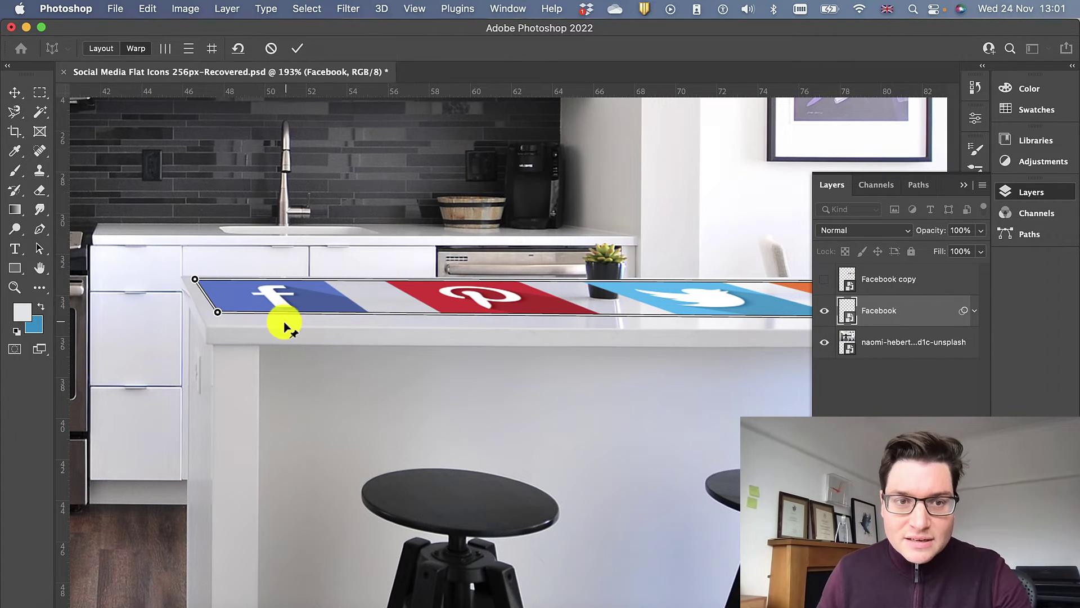
pyautogui.moveTo(217, 314); pyautogui.dragTo(228, 321)
pyautogui.hscroll(15, 550, 333)
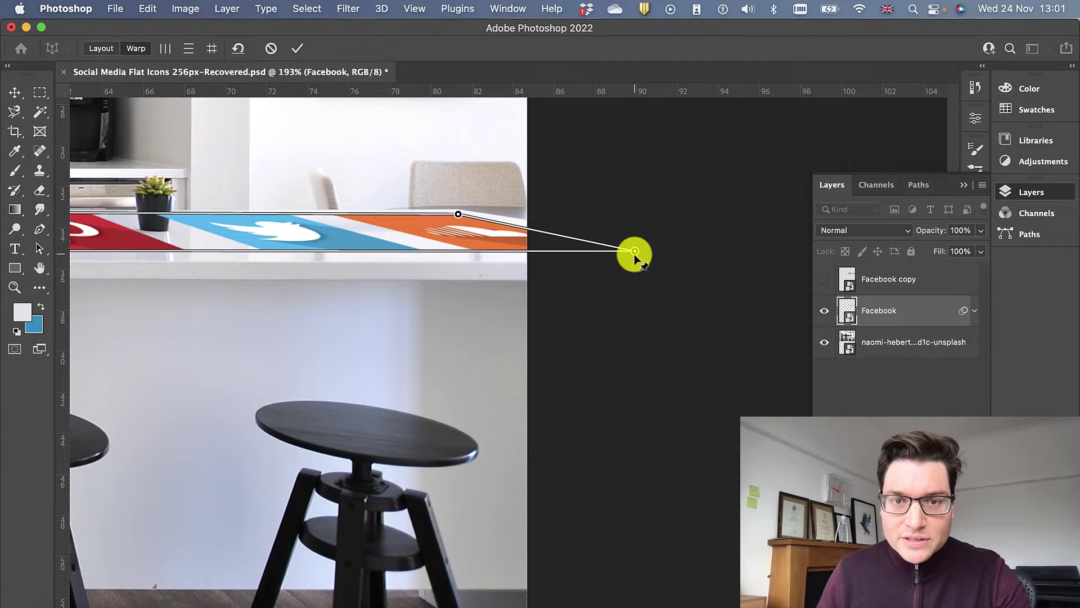
pyautogui.moveTo(635, 251); pyautogui.dragTo(634, 253)
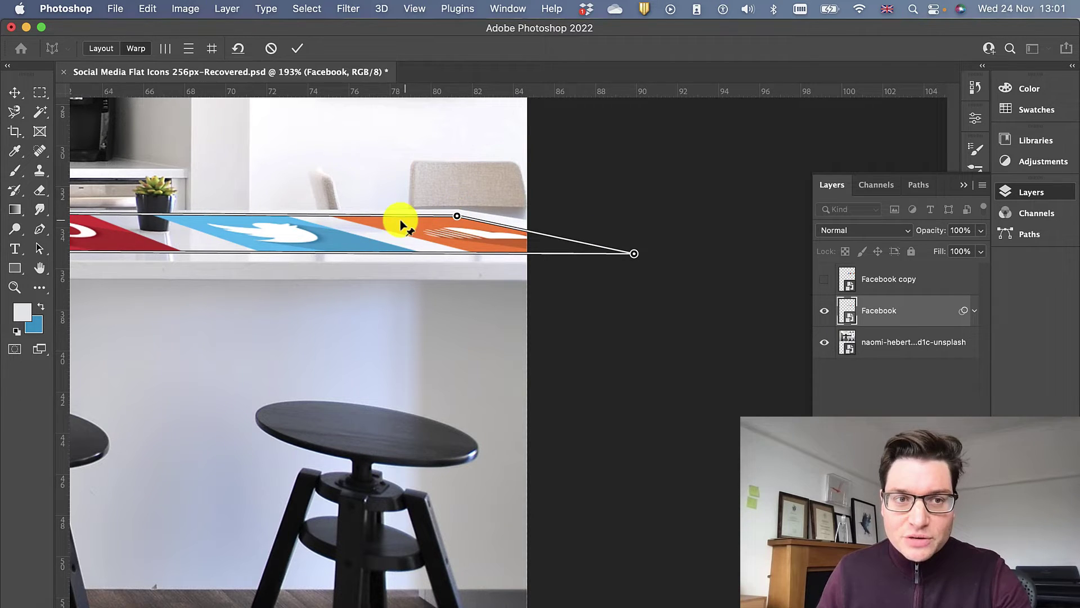
pyautogui.hscroll(-10, 386, 217)
pyautogui.scroll(2, 386, 217)
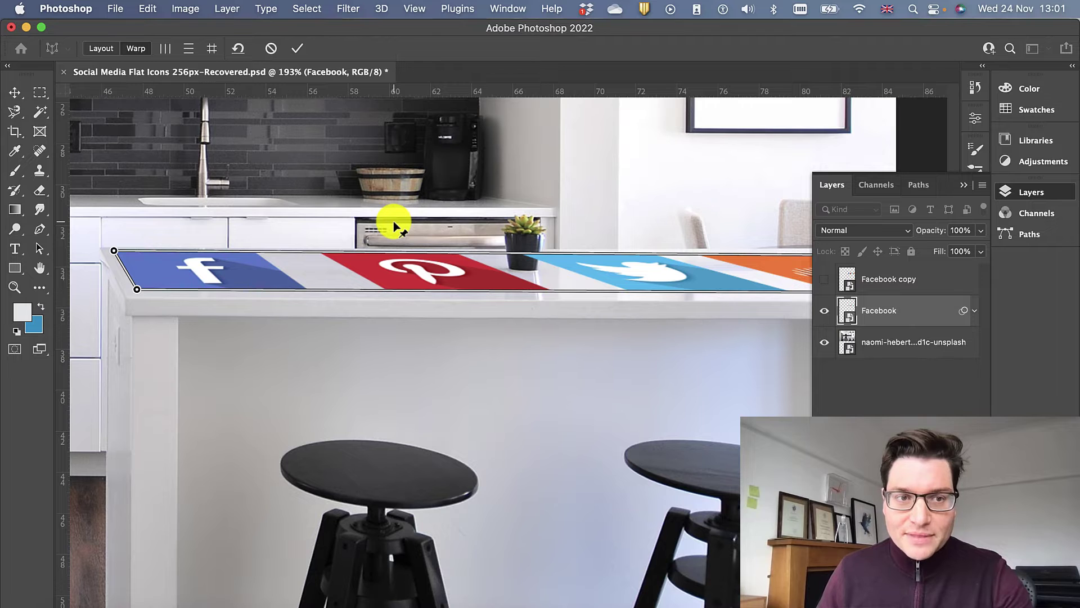
pyautogui.hscroll(4, 394, 223)
pyautogui.scroll(-1, 394, 224)
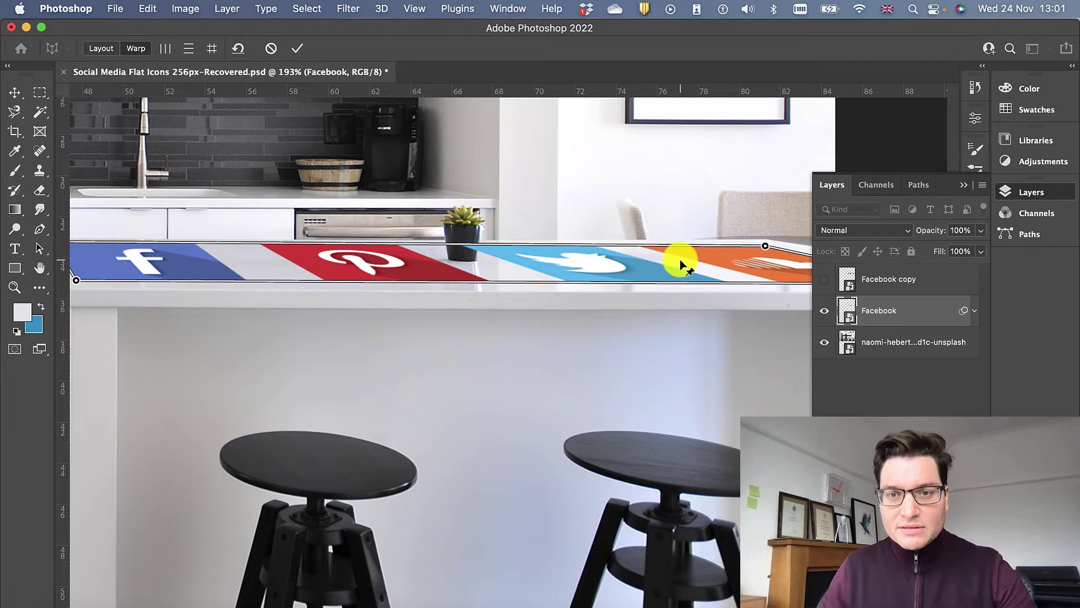
pyautogui.hscroll(5, 619, 253)
pyautogui.scroll(-3, 619, 253)
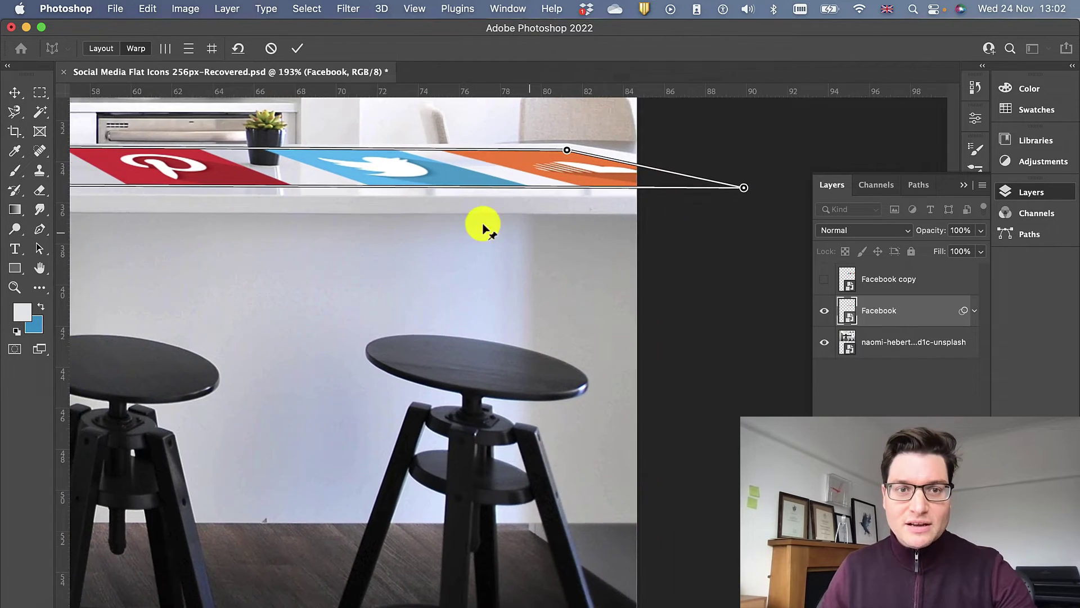
pyautogui.hscroll(-2, 449, 212)
pyautogui.scroll(1, 448, 212)
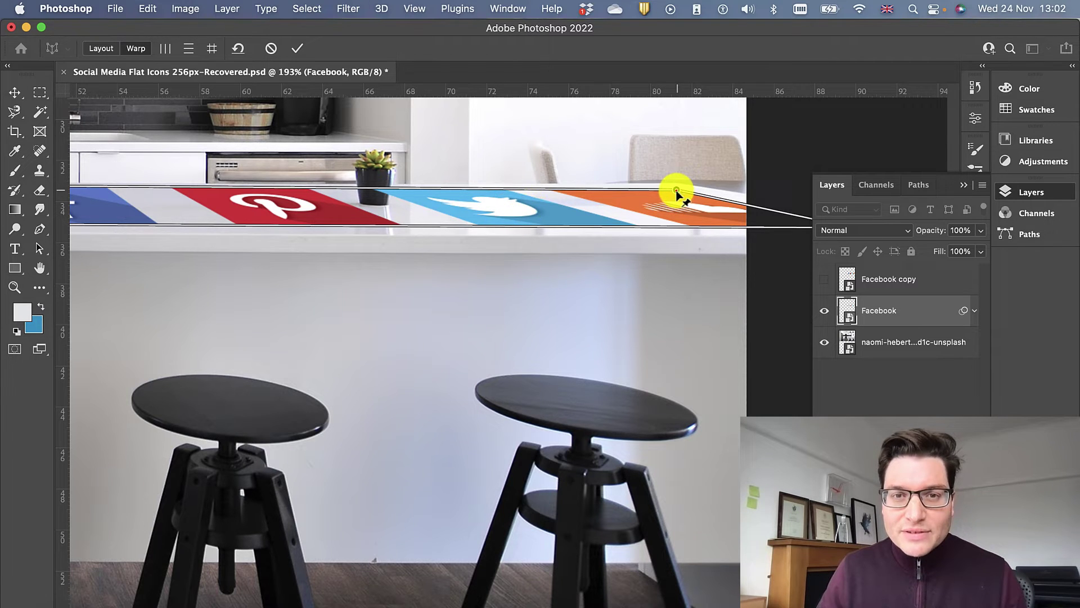
pyautogui.moveTo(676, 190); pyautogui.dragTo(675, 190)
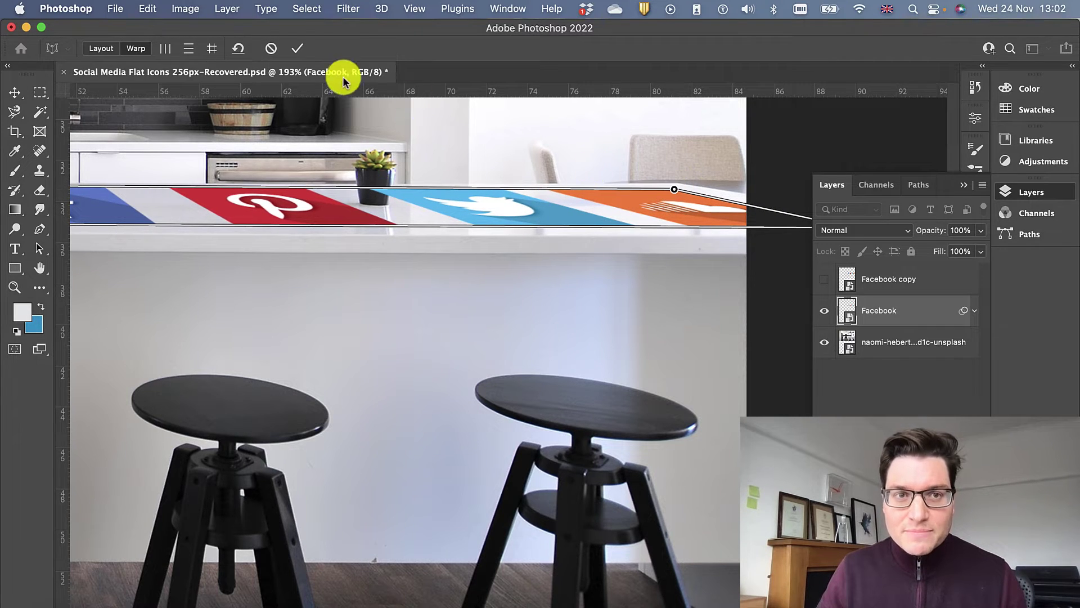
# Commit the warp and set the Facebook layer to 50% opacity on the counter.
pyautogui.click(298, 48)
pyautogui.scroll(-5, 428, 237)
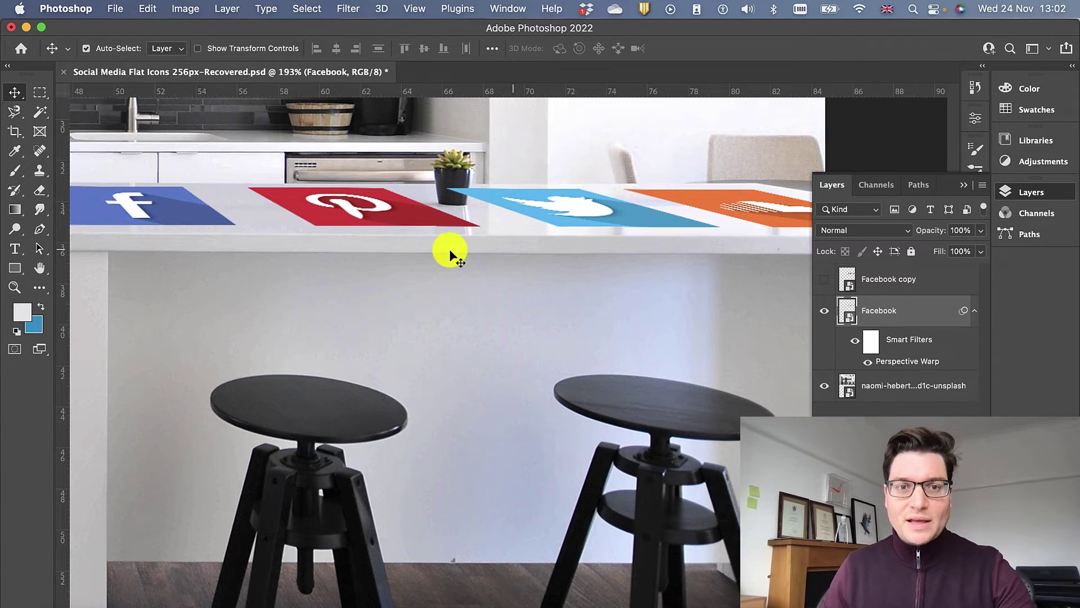
pyautogui.hscroll(2, 452, 259)
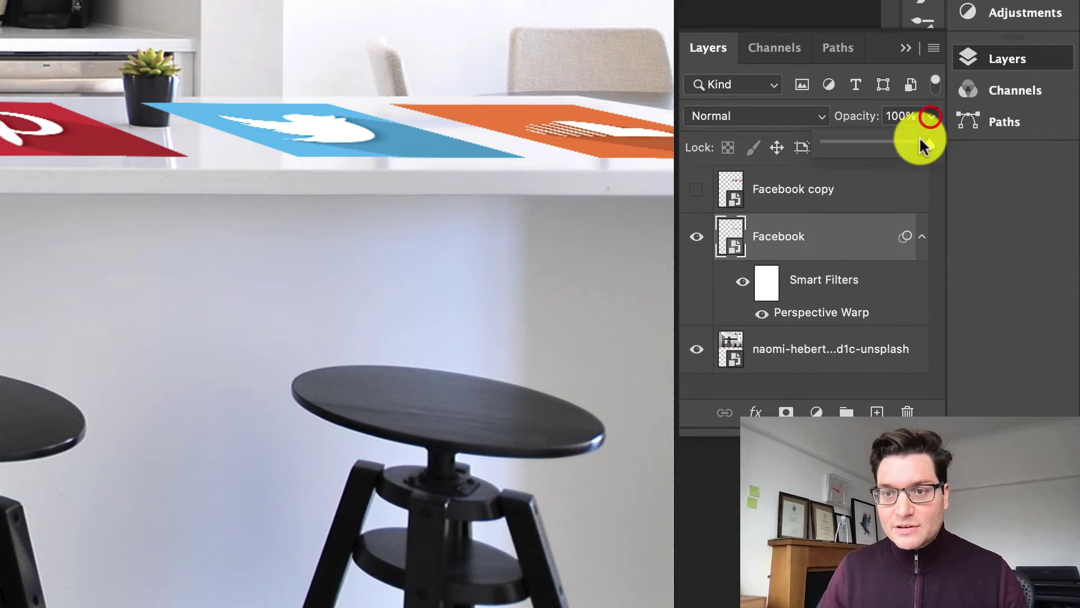
pyautogui.moveTo(923, 145); pyautogui.dragTo(877, 141)
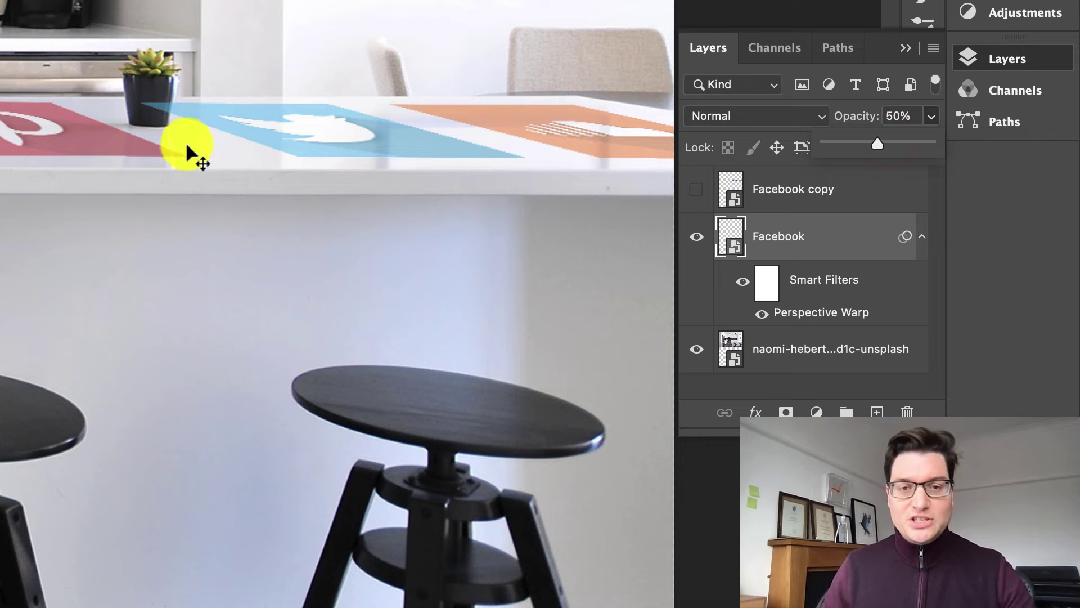
pyautogui.hscroll(-5, 619, 221)
pyautogui.scroll(1, 619, 221)
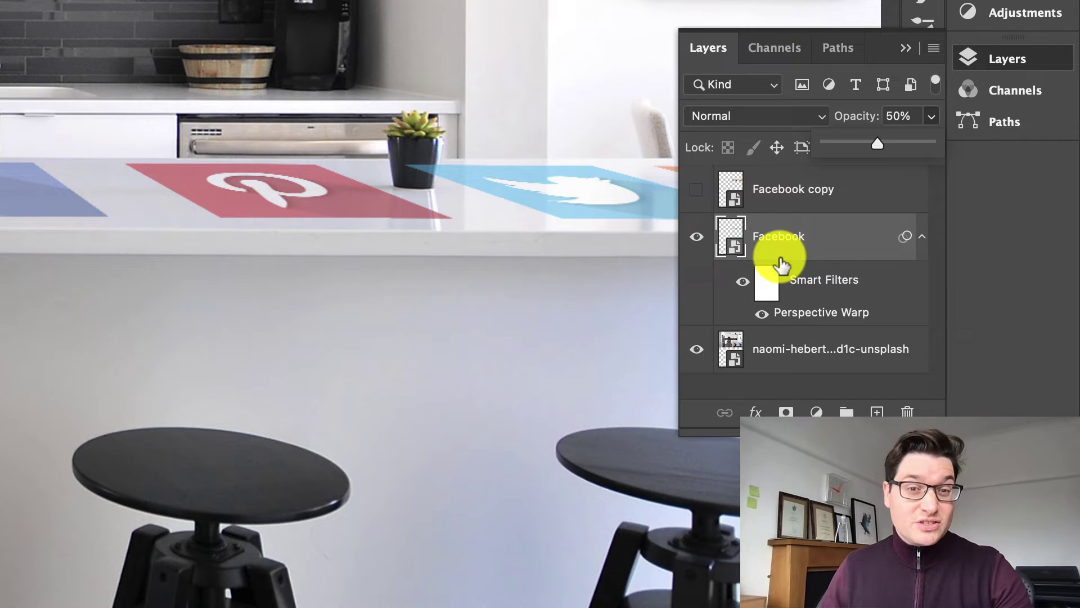
pyautogui.hscroll(-4, 542, 247)
pyautogui.scroll(2, 540, 248)
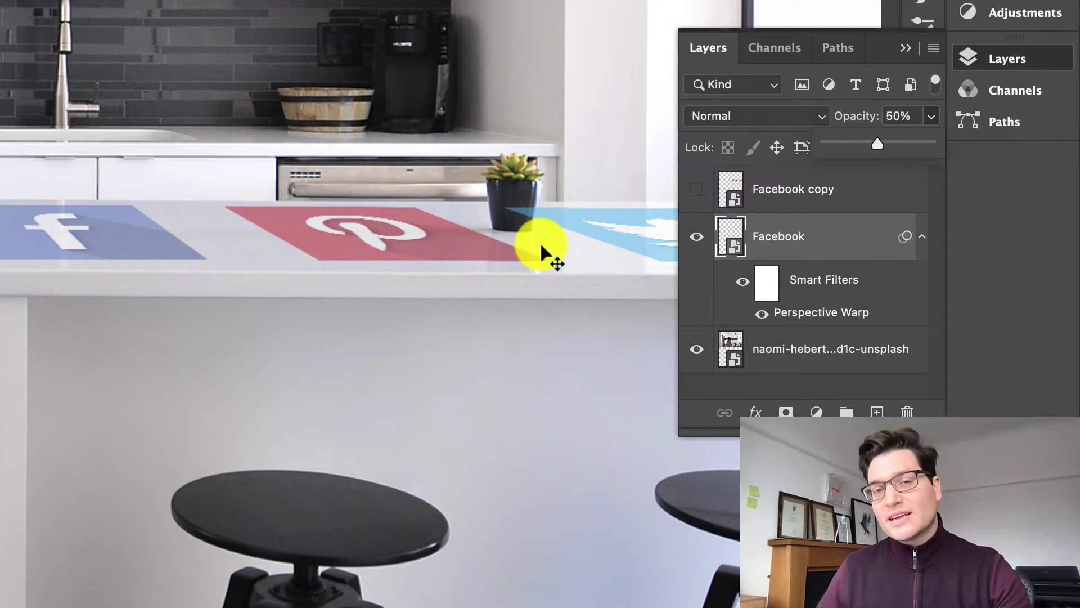
pyautogui.hscroll(-3, 540, 245)
pyautogui.scroll(-3, 332, 153)
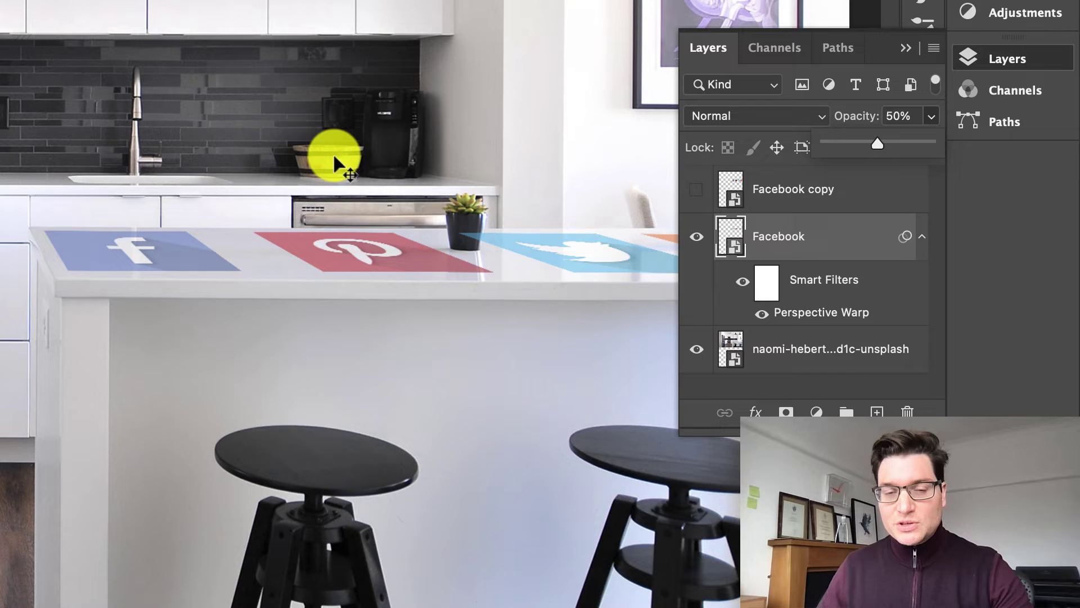
pyautogui.scroll(2, 333, 153)
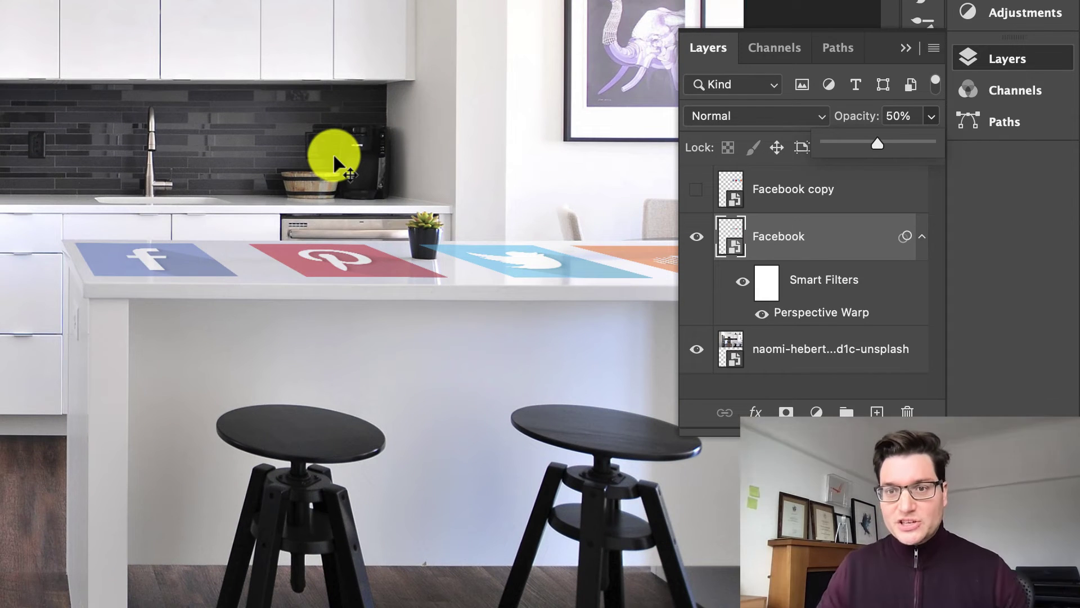
# Show and select Facebook copy, then move its icons atop the cabinets above the fridge.
pyautogui.click(698, 189)
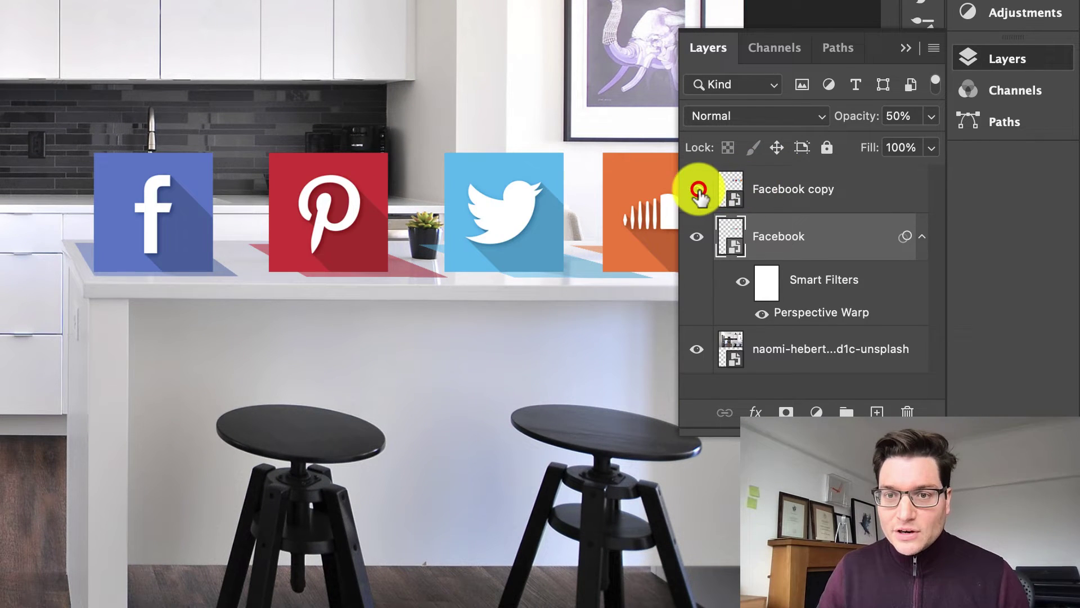
pyautogui.click(780, 185)
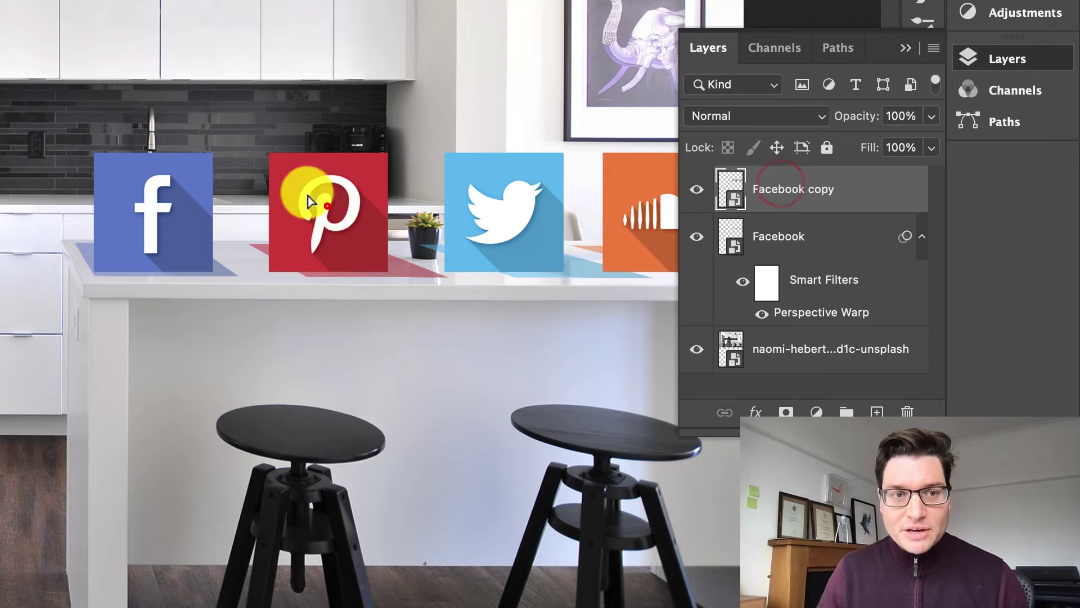
pyautogui.moveTo(326, 201); pyautogui.dragTo(1, 42)
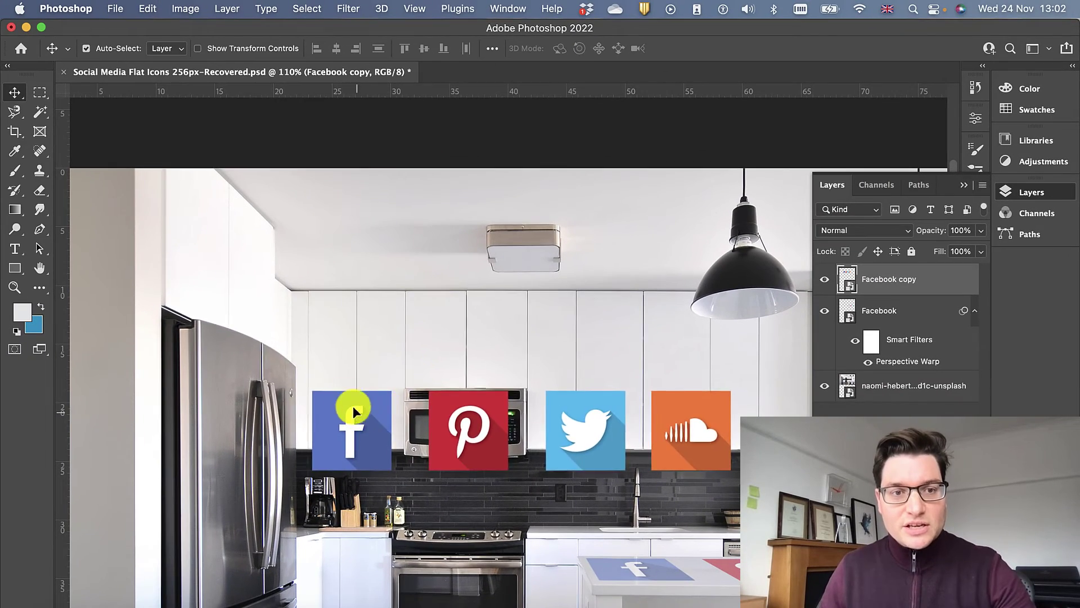
pyautogui.moveTo(354, 410); pyautogui.dragTo(211, 252)
pyautogui.scroll(2, 312, 353)
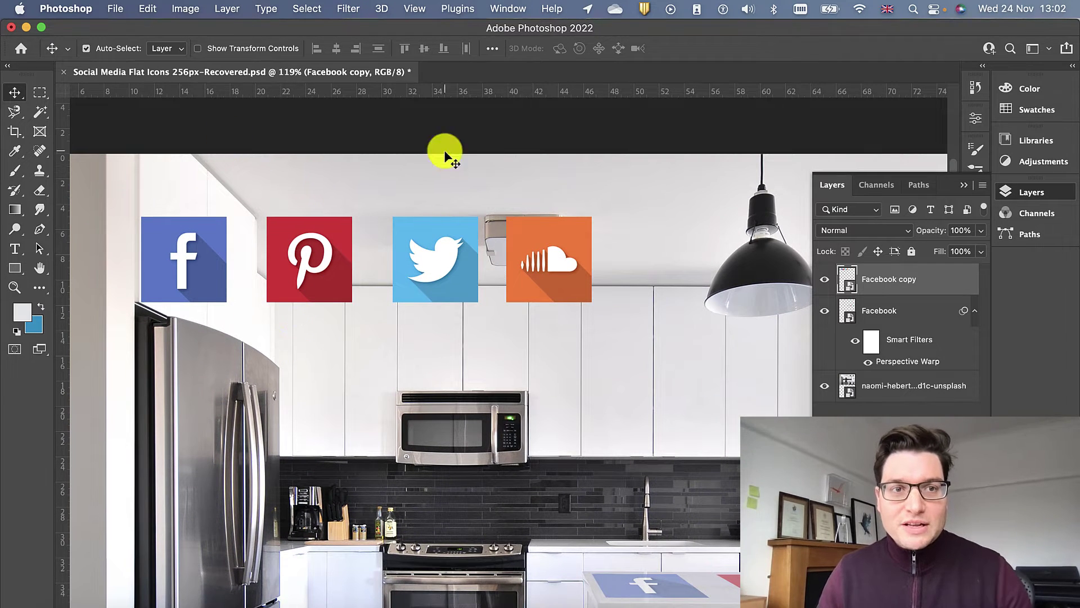
# Perspective-warp Facebook copy with a grid around all four icons, entering Warp mode.
pyautogui.click(147, 8)
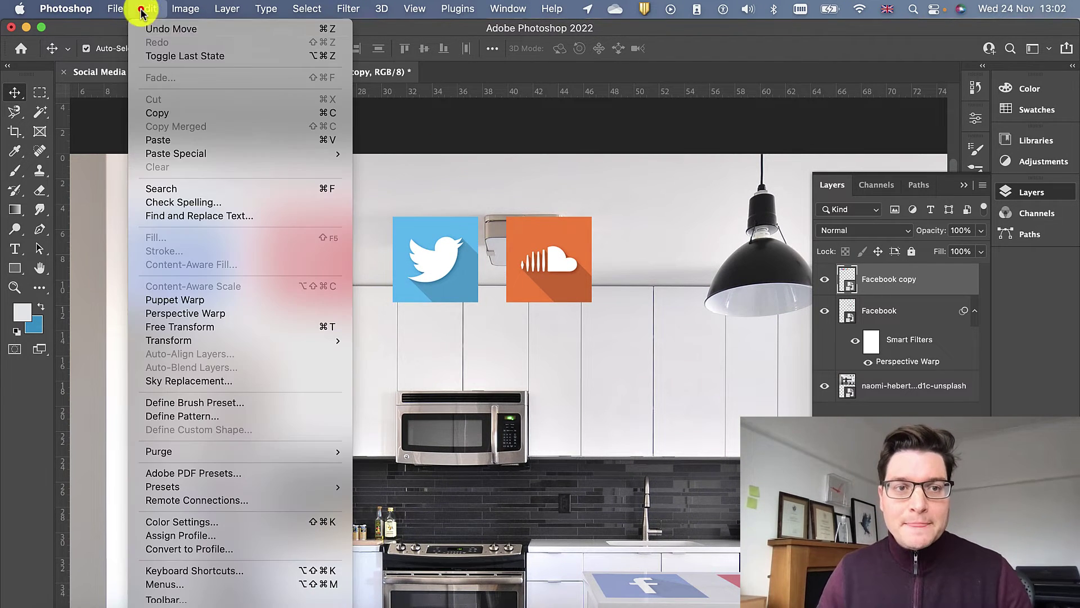
pyautogui.click(177, 313)
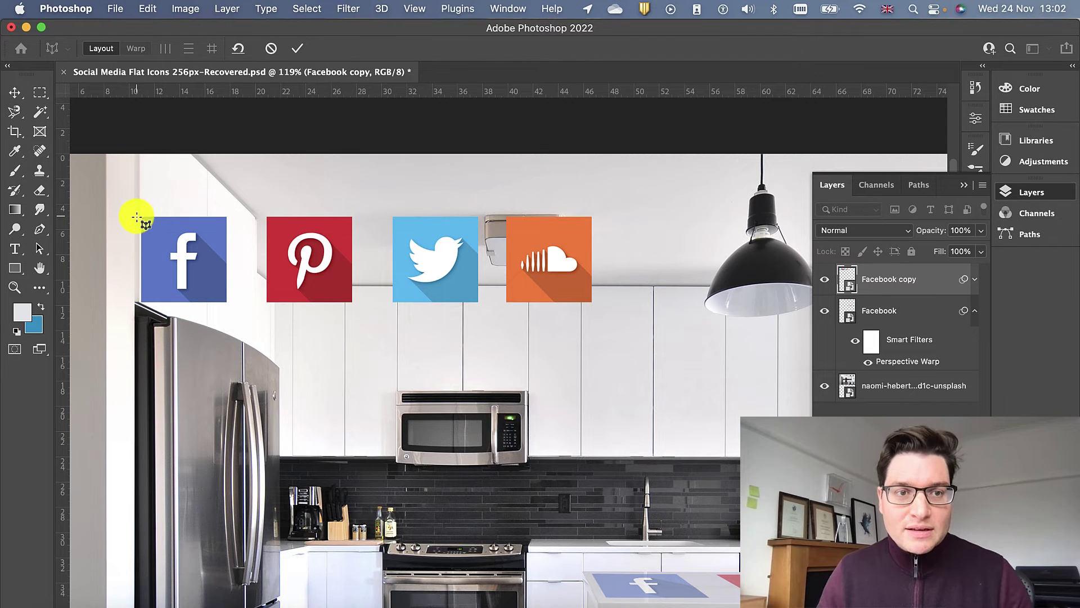
pyautogui.moveTo(139, 216); pyautogui.dragTo(591, 302)
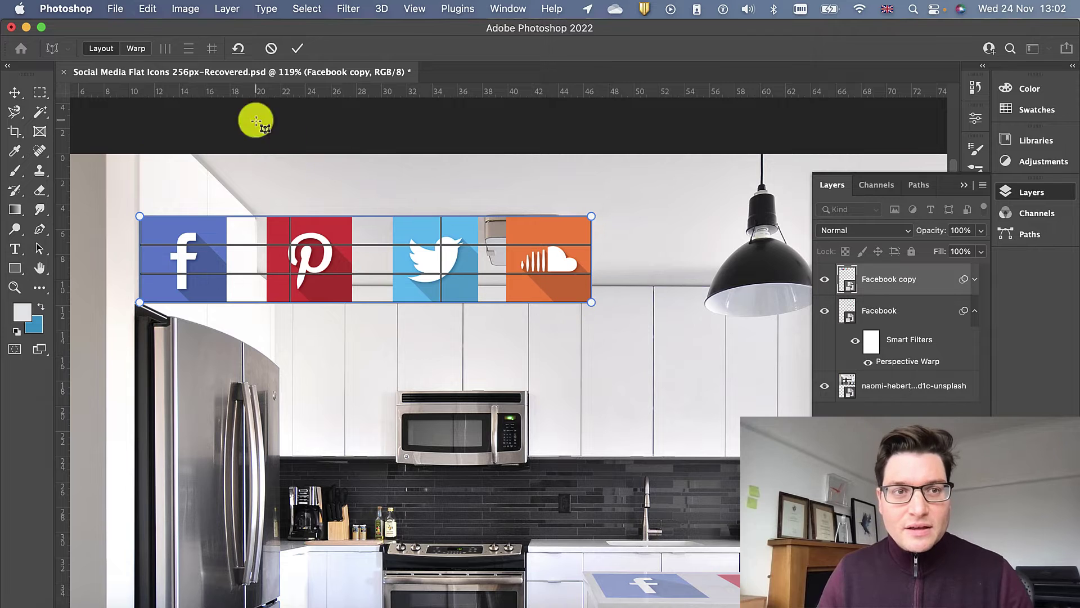
pyautogui.click(137, 49)
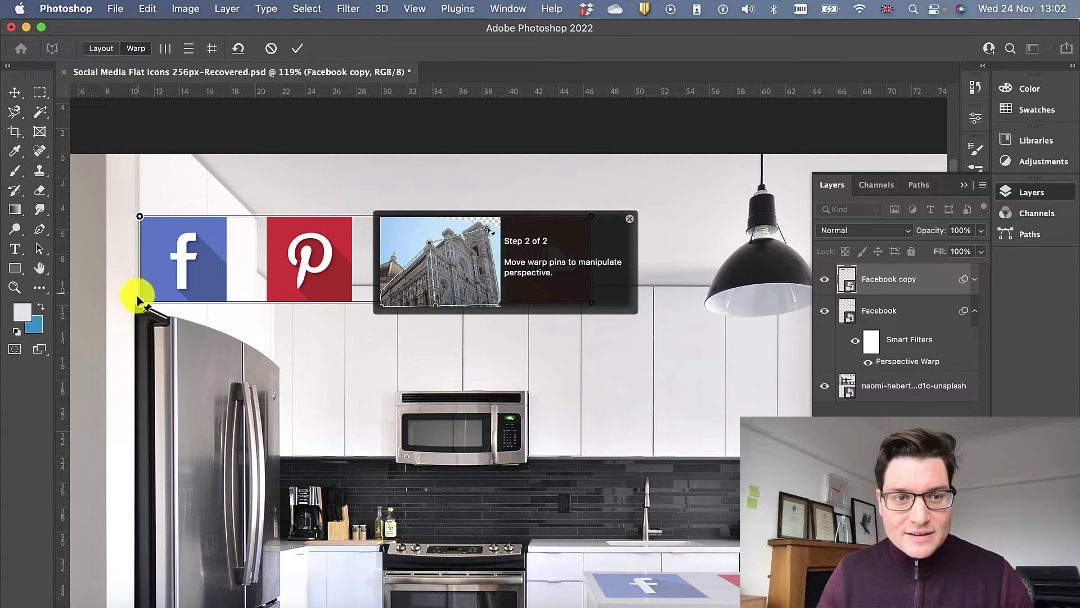
# Dismiss the tip and pull the bottom-right and top-right pins left over the fridge.
pyautogui.click(629, 221)
pyautogui.moveTo(591, 302); pyautogui.dragTo(270, 357)
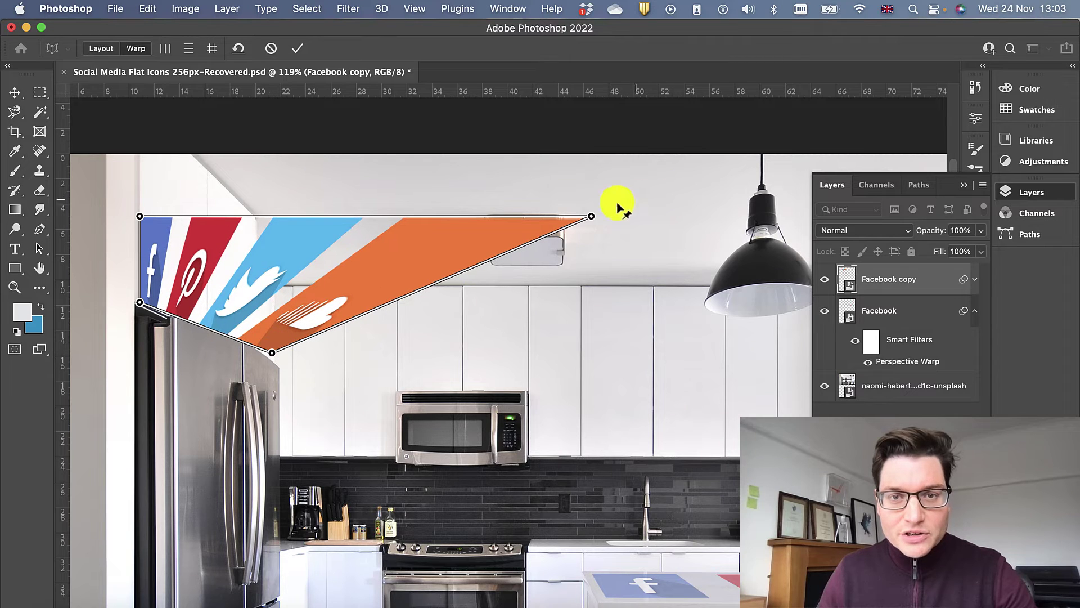
pyautogui.moveTo(590, 218); pyautogui.dragTo(304, 297)
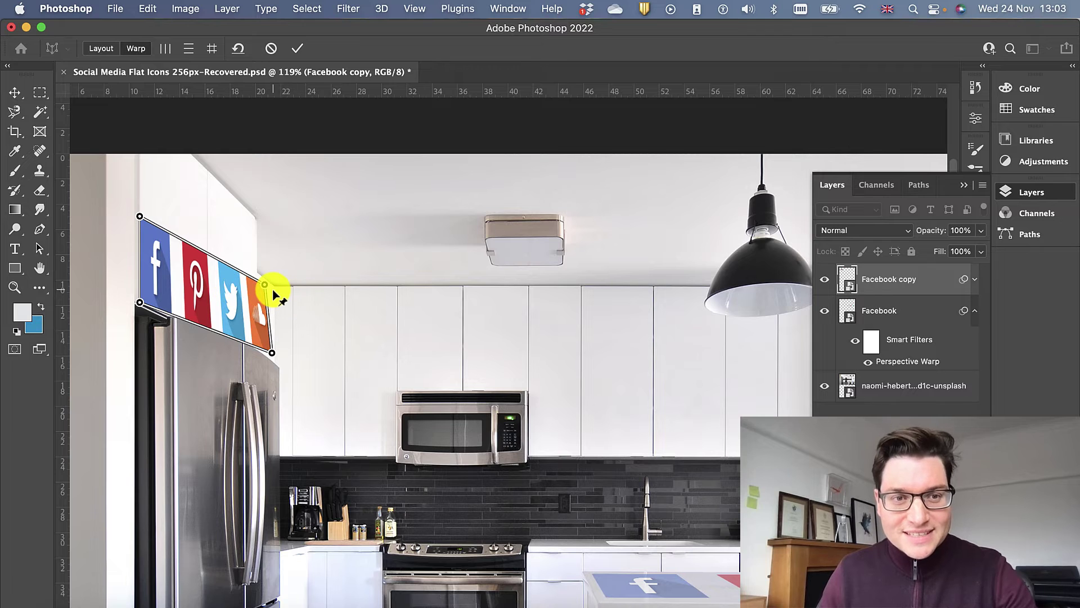
# Align the right-hand and bottom-left pins with the cabinet edges above the fridge.
pyautogui.scroll(5, 241, 243)
pyautogui.hscroll(-10, 258, 241)
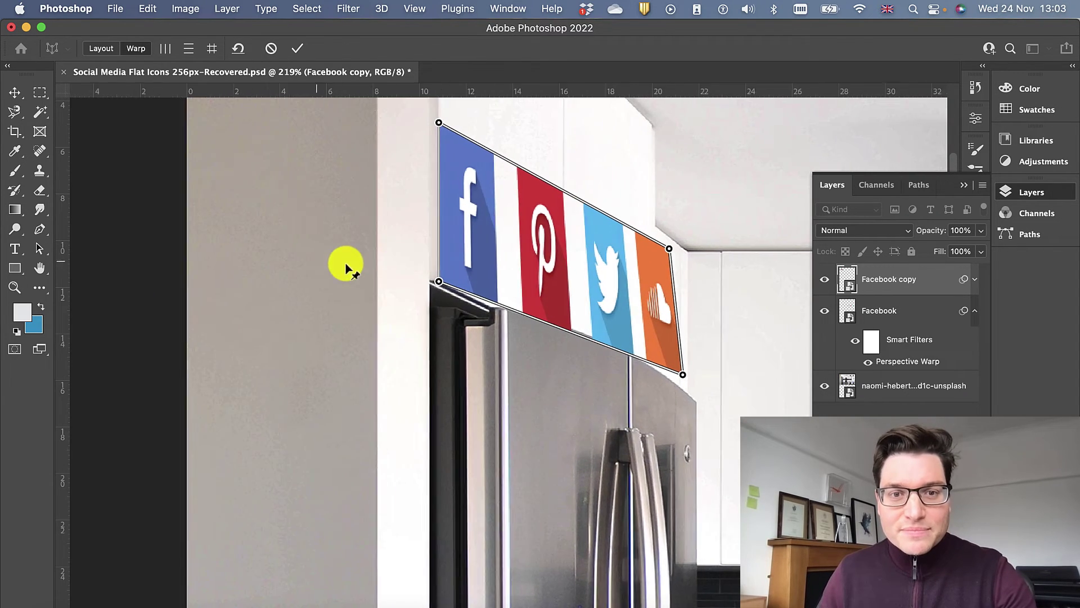
pyautogui.hscroll(8, 388, 273)
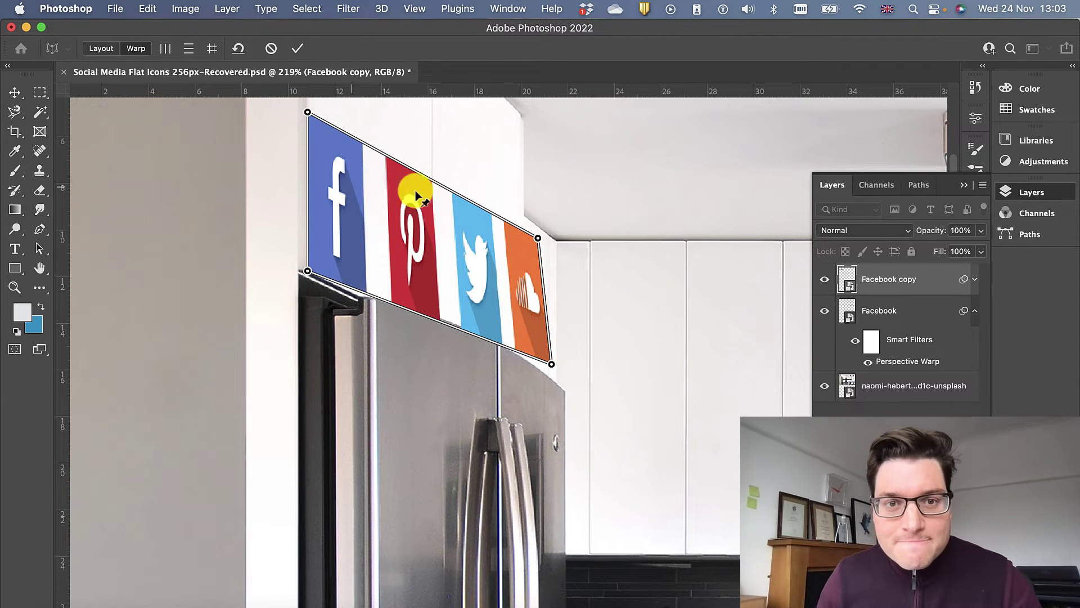
pyautogui.moveTo(537, 239)
pyautogui.mouseDown()
pyautogui.moveTo(478, 256)
pyautogui.moveTo(512, 243)
pyautogui.moveTo(483, 270)
pyautogui.moveTo(519, 243)
pyautogui.mouseUp()
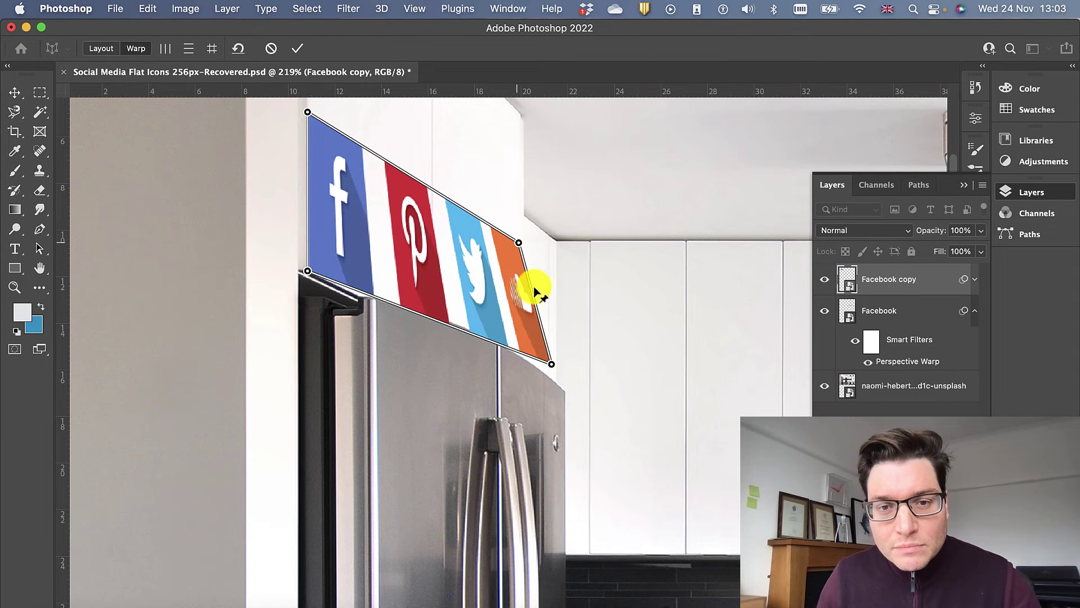
pyautogui.moveTo(551, 364); pyautogui.dragTo(511, 342)
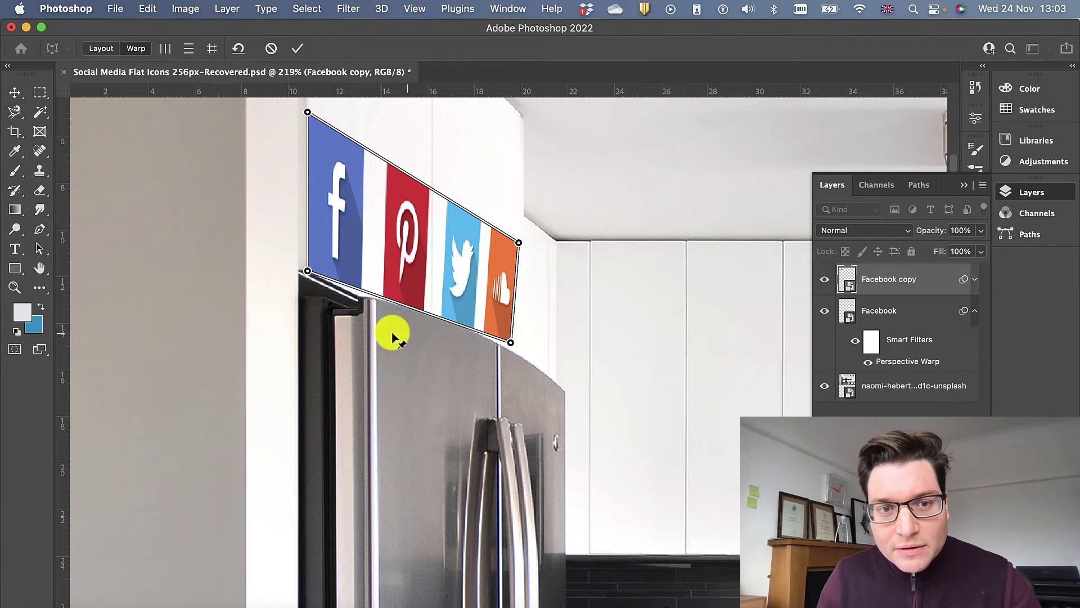
pyautogui.moveTo(308, 270); pyautogui.dragTo(310, 258)
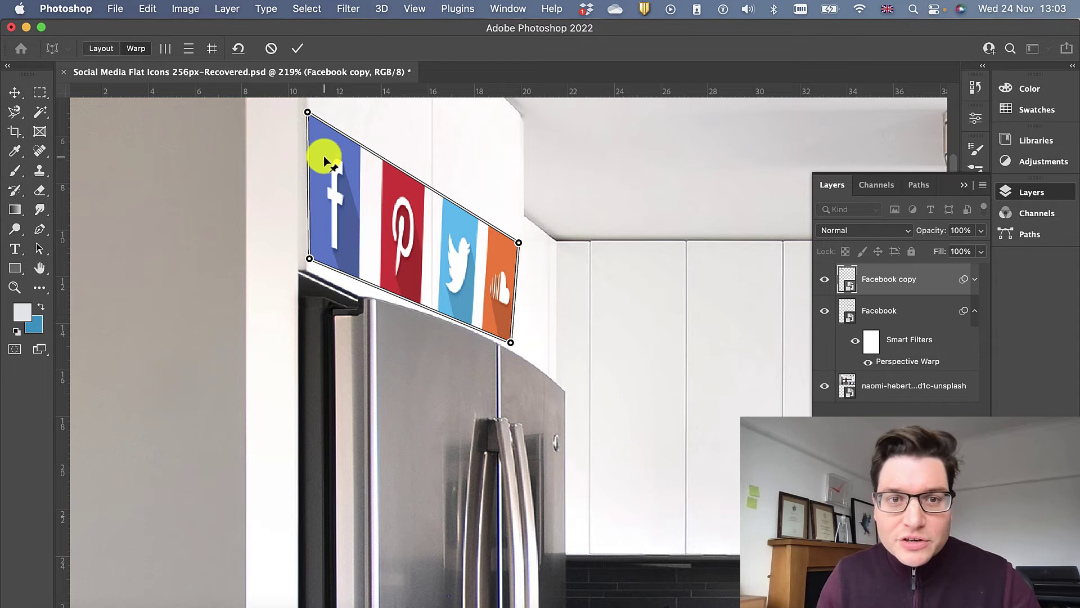
pyautogui.moveTo(519, 243); pyautogui.dragTo(508, 250)
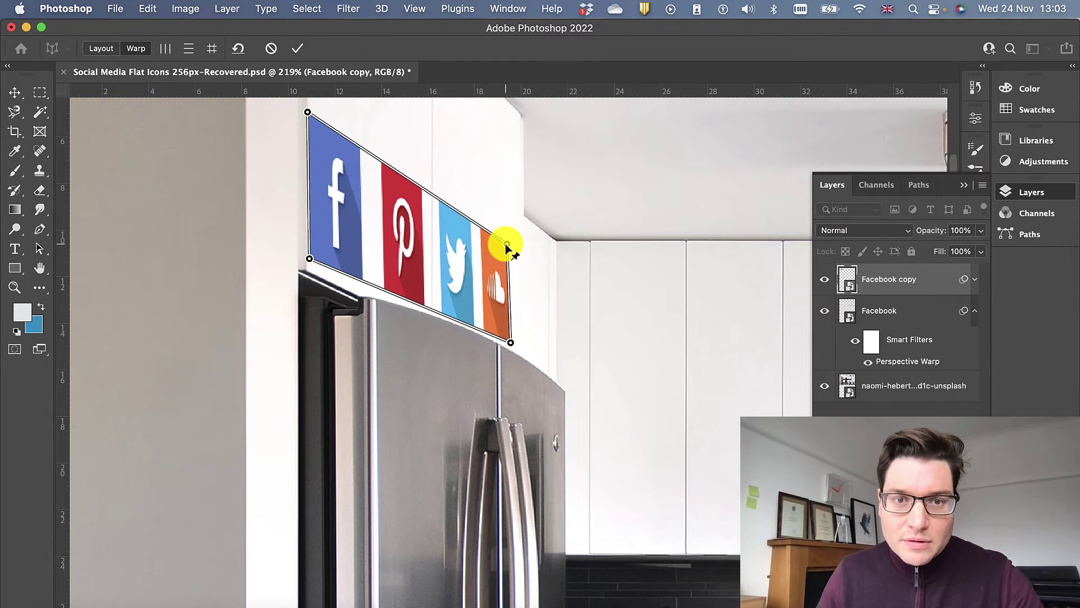
# Fine-tune the remaining corner pins against the cabinet face and commit the warp.
pyautogui.moveTo(507, 247); pyautogui.dragTo(511, 254)
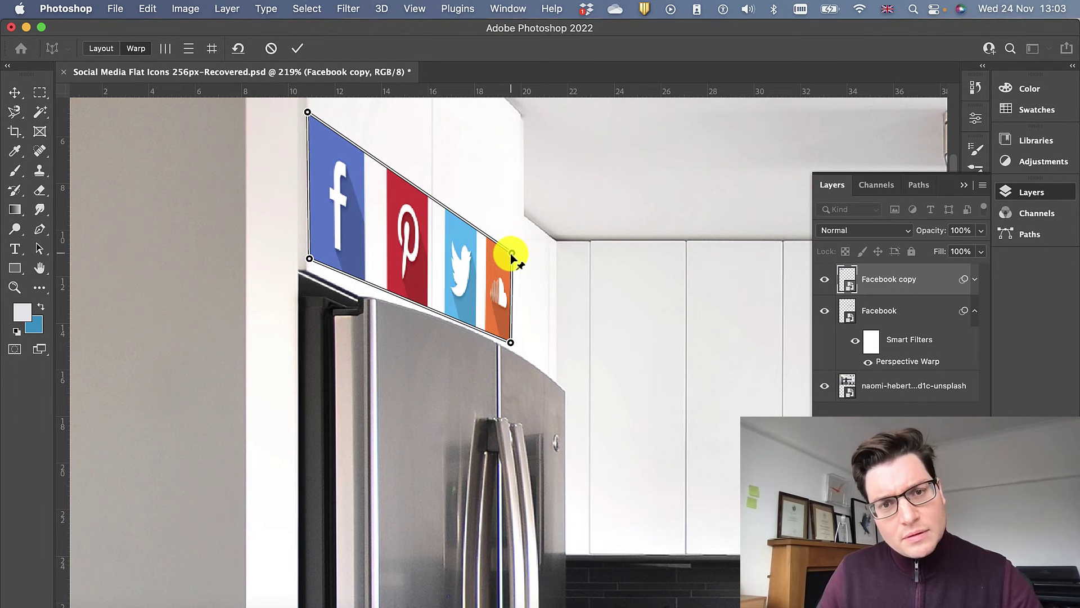
pyautogui.moveTo(309, 258); pyautogui.dragTo(313, 246)
pyautogui.click(311, 119)
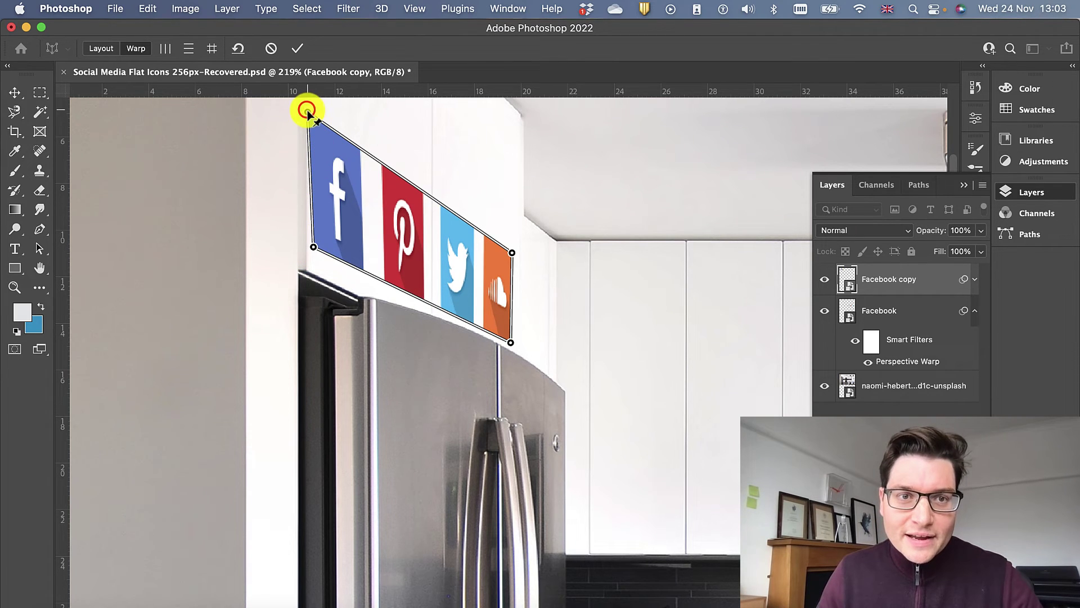
pyautogui.moveTo(308, 112); pyautogui.dragTo(313, 116)
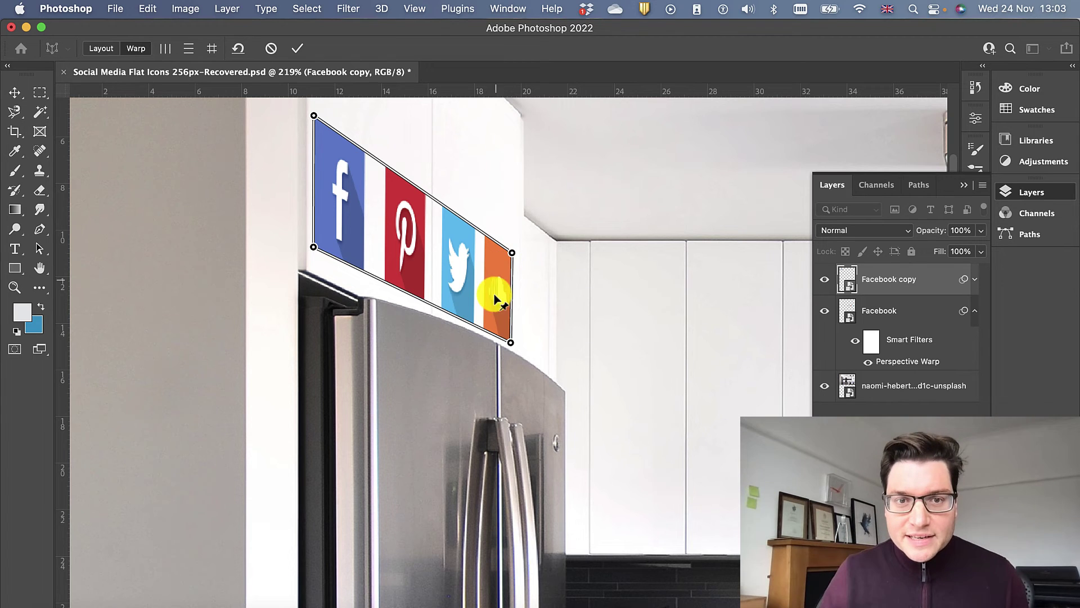
pyautogui.moveTo(512, 253); pyautogui.dragTo(514, 248)
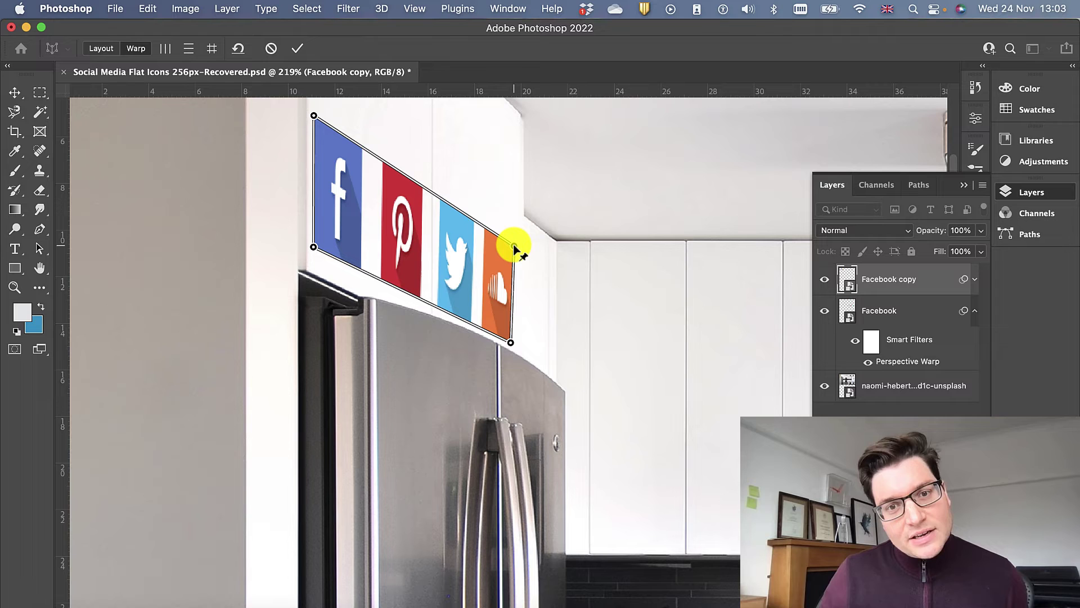
pyautogui.moveTo(514, 248); pyautogui.dragTo(512, 248)
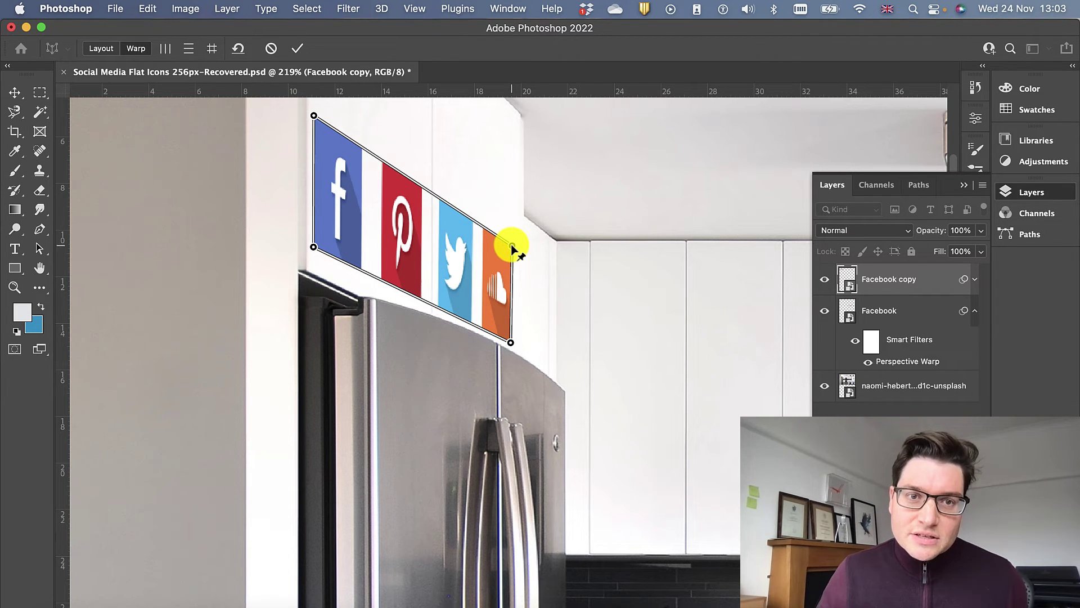
pyautogui.click(297, 51)
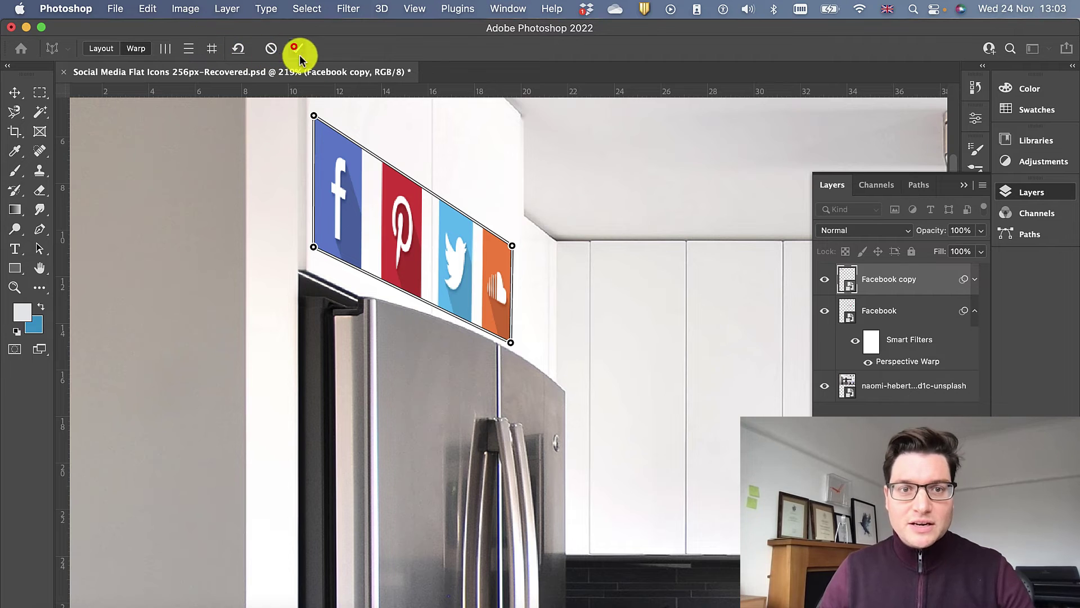
# Set the Facebook copy layer to 62% opacity, keeping Normal blend mode.
pyautogui.click(979, 231)
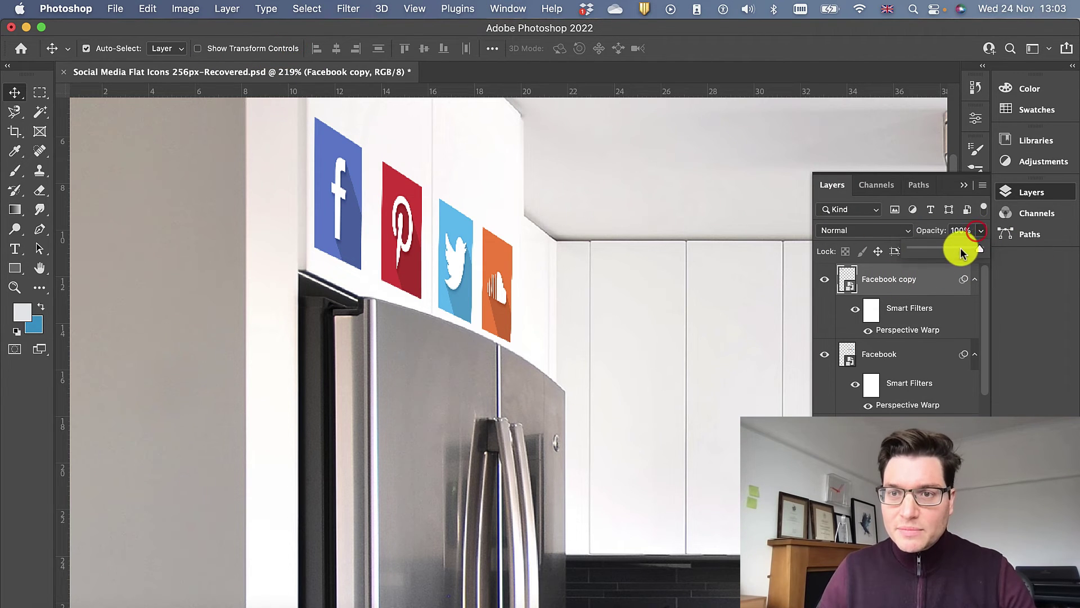
pyautogui.moveTo(976, 248); pyautogui.dragTo(953, 250)
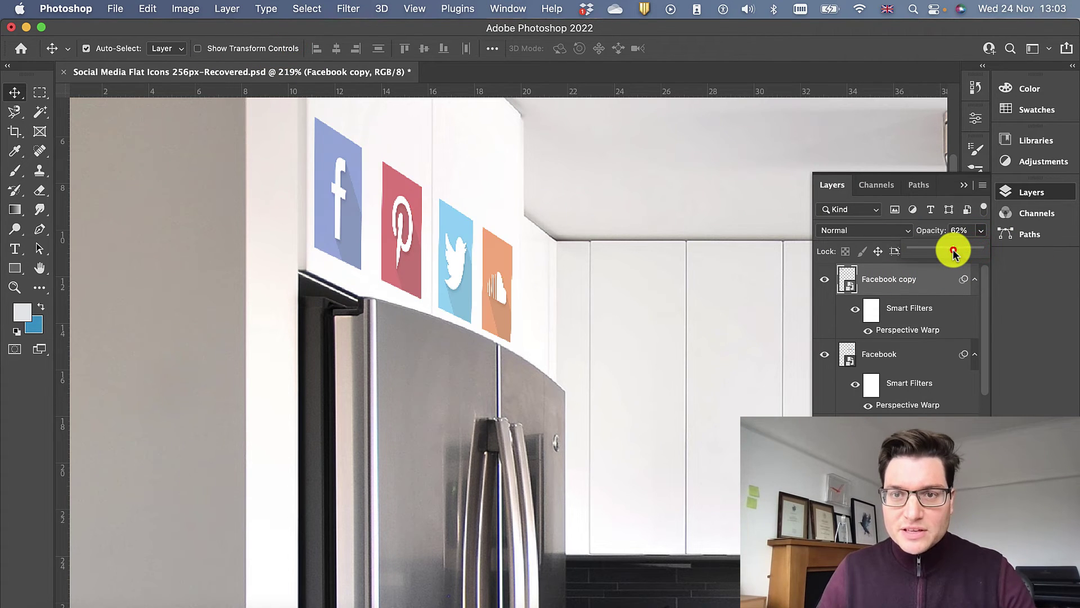
pyautogui.click(900, 230)
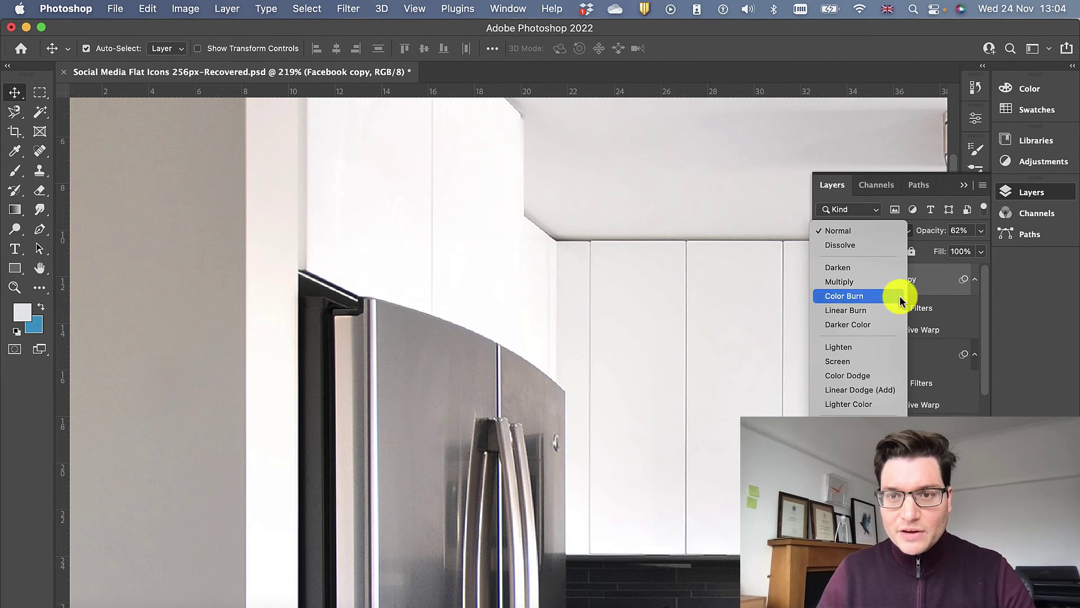
pyautogui.click(958, 239)
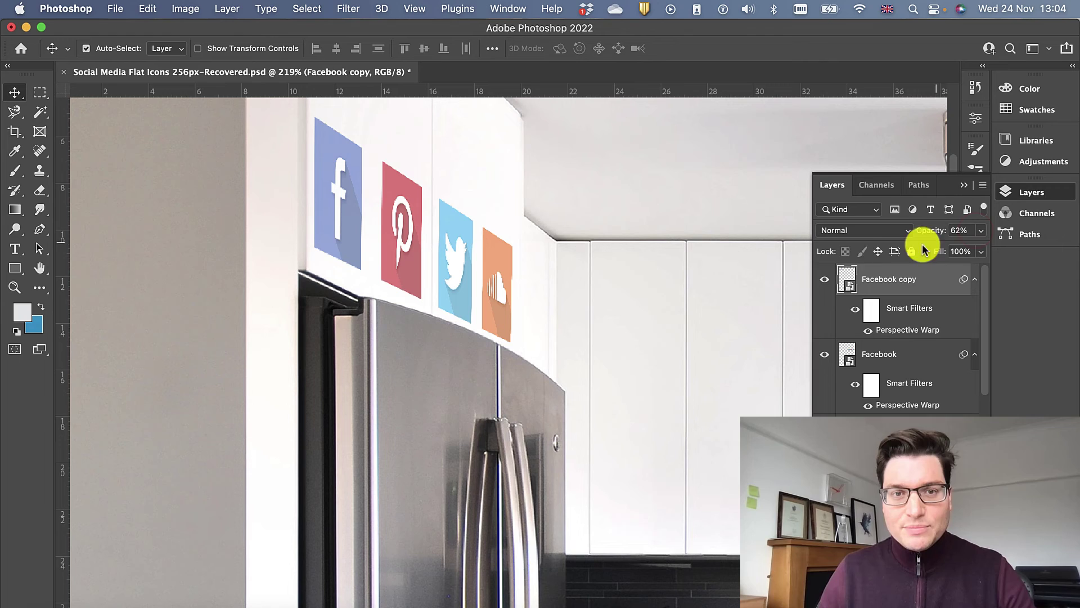
pyautogui.scroll(-5, 563, 197)
pyautogui.scroll(2, 585, 200)
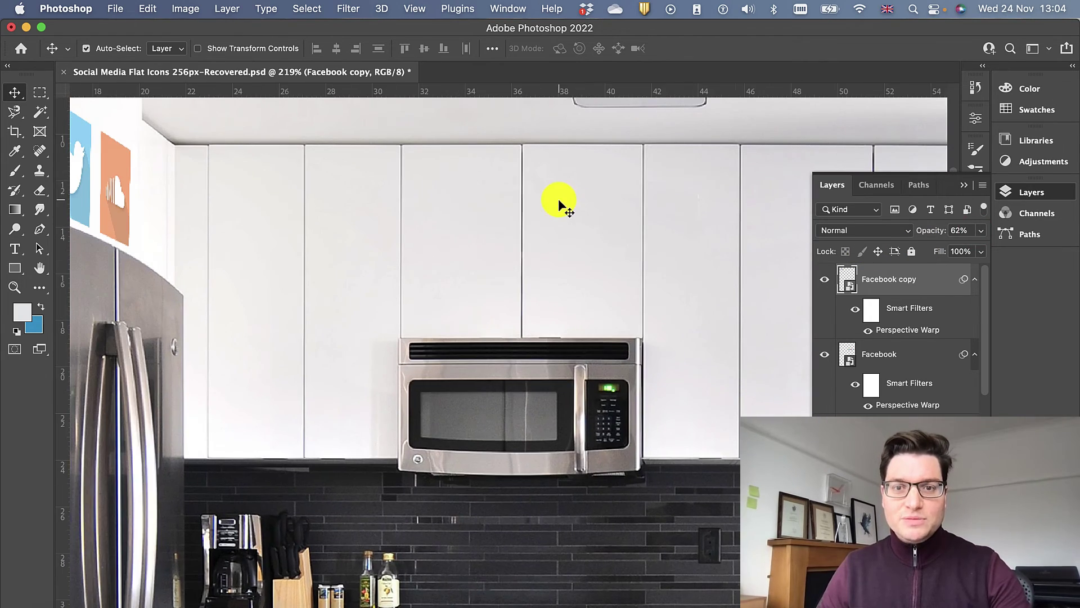
pyautogui.scroll(-3, 559, 204)
pyautogui.scroll(-5, 560, 205)
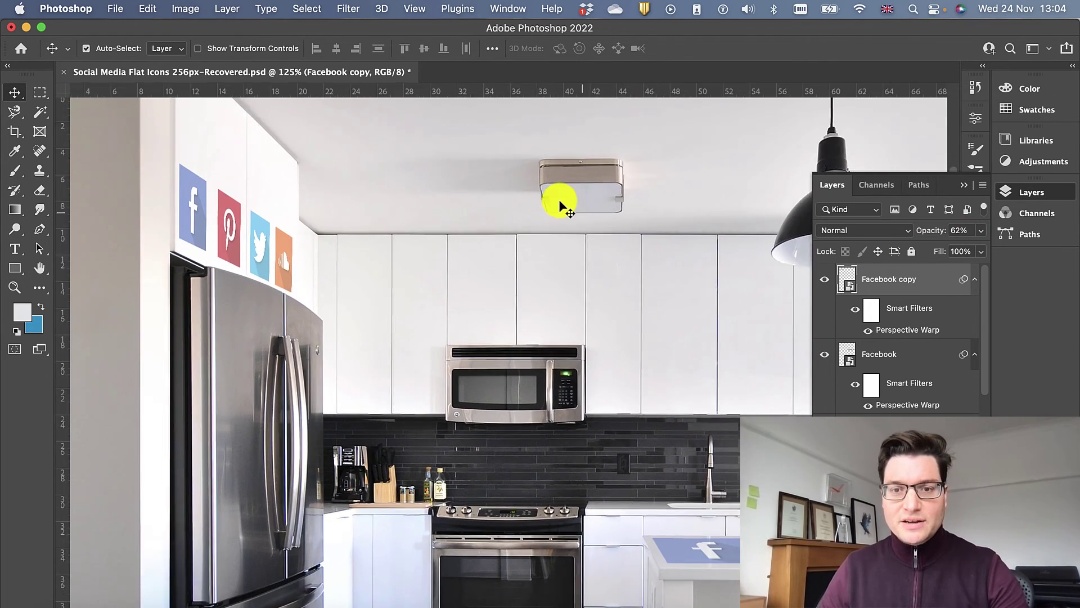
pyautogui.hscroll(-5, 560, 206)
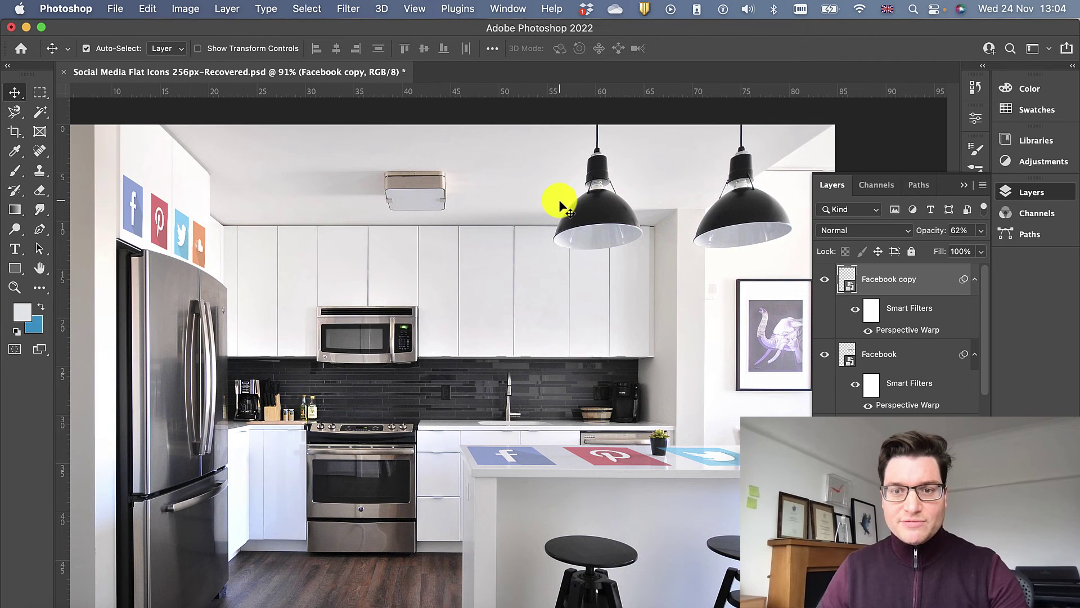